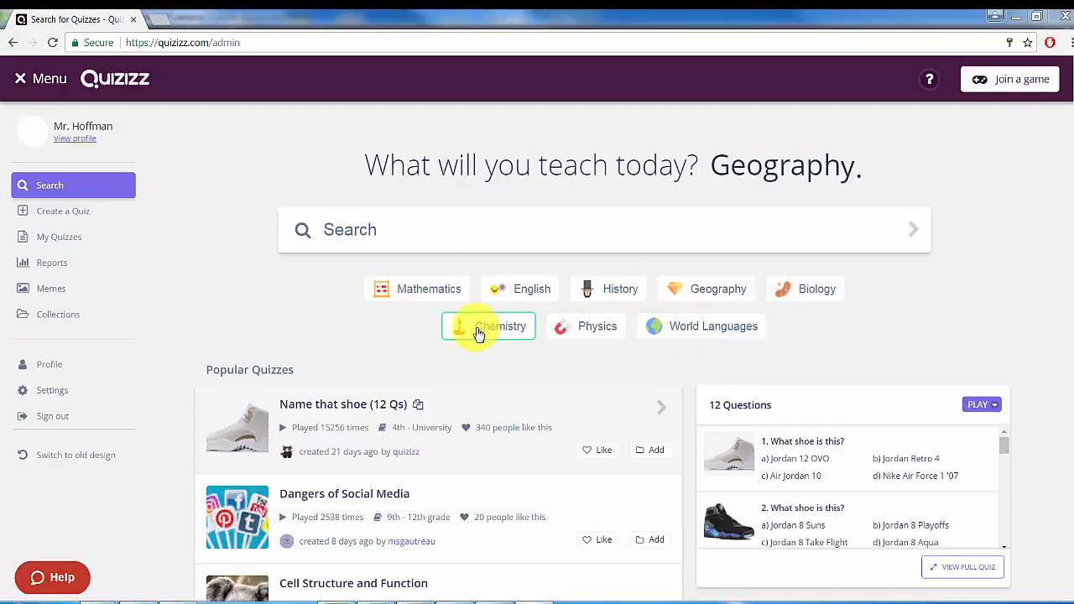
# Browse the popular quizzes in Mathematics and open the play options for the Order of Operations quiz
pyautogui.click(426, 289)
pyautogui.scroll(-3, 423, 295)
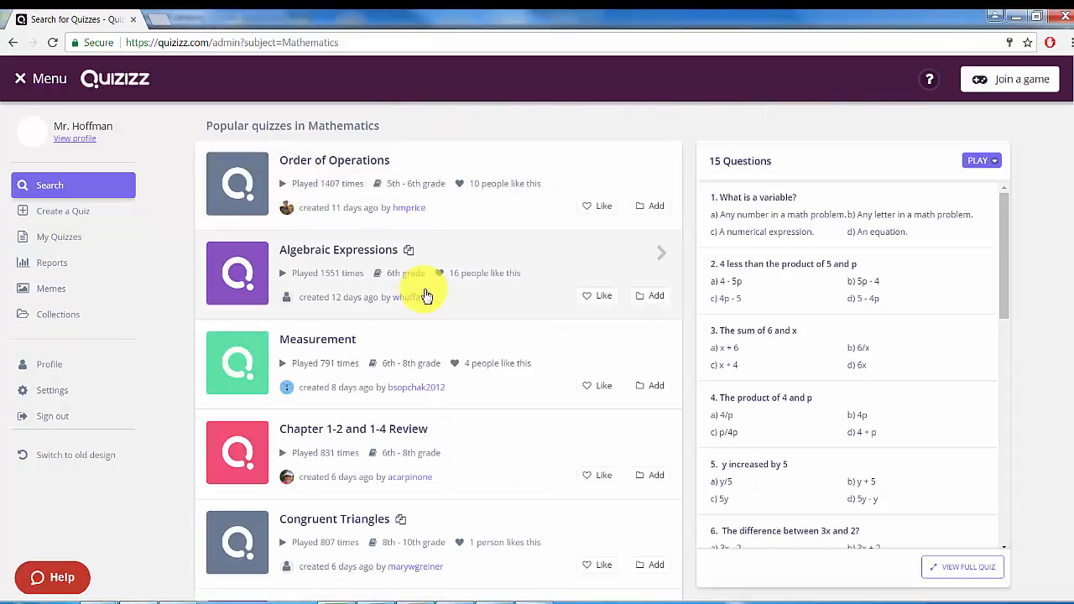
pyautogui.scroll(-5, 461, 428)
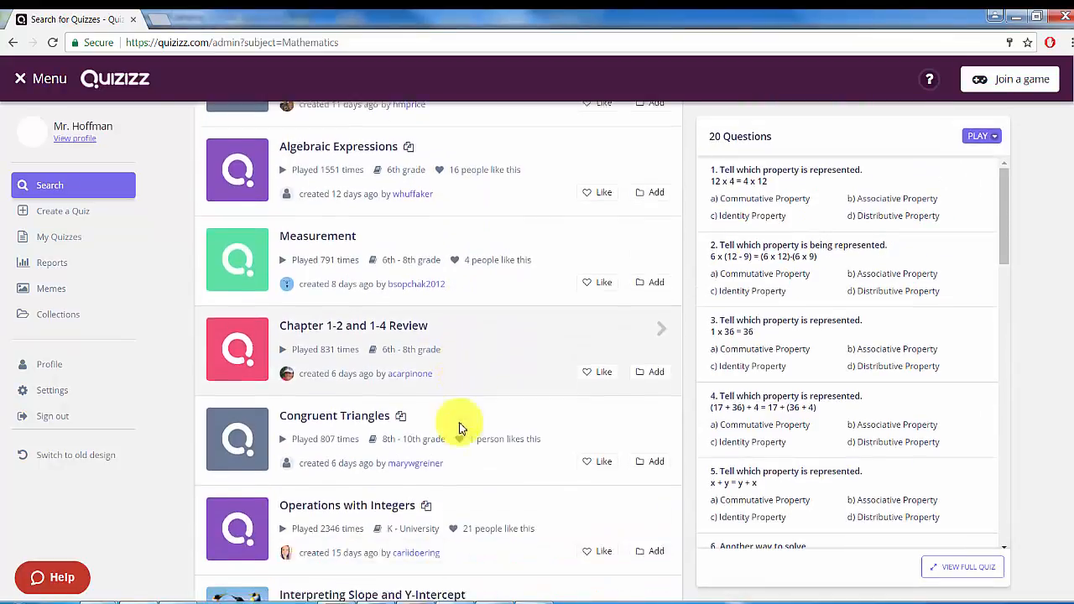
pyautogui.scroll(9, 459, 432)
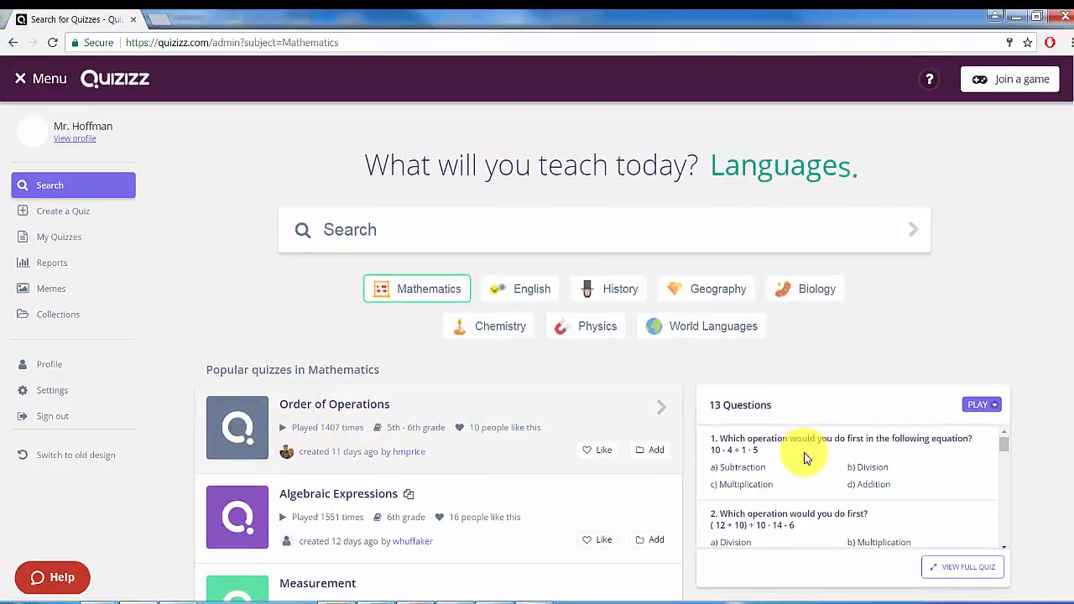
pyautogui.scroll(-2, 804, 458)
pyautogui.scroll(-1, 804, 457)
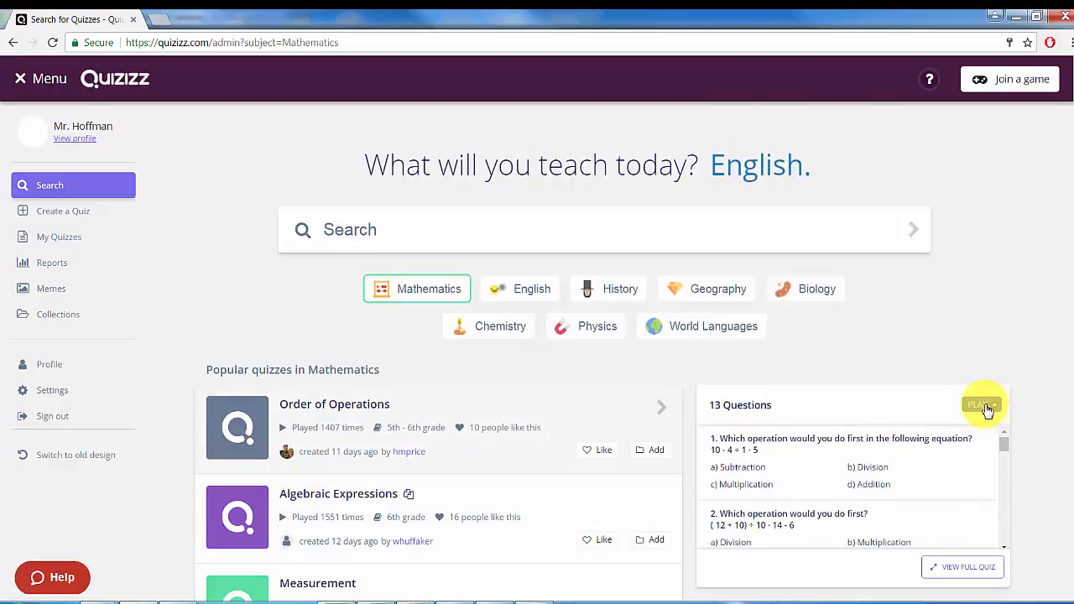
pyautogui.click(985, 407)
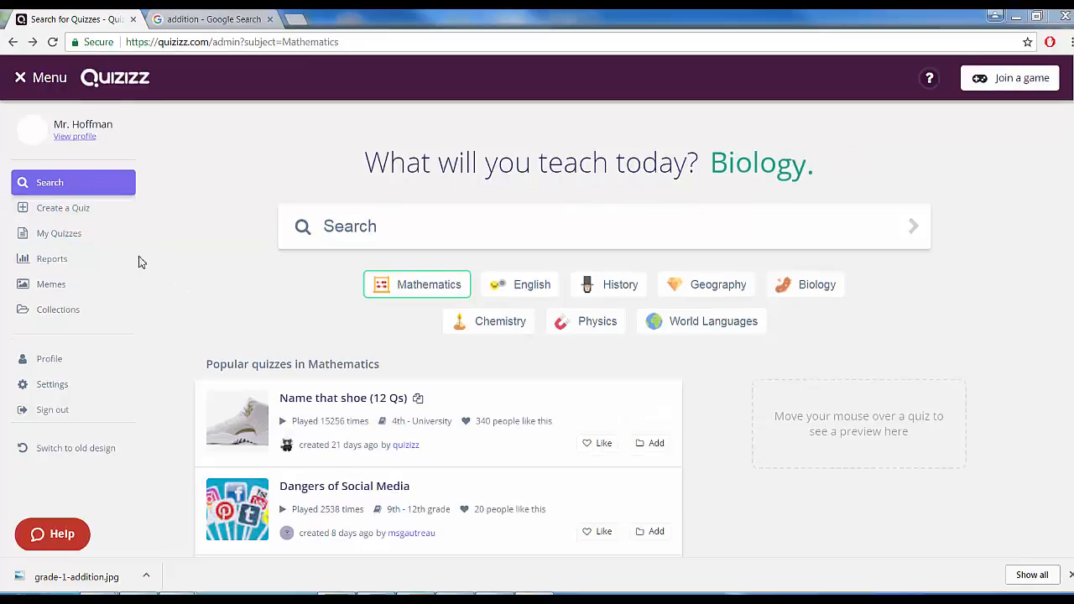
# Create a new quiz and name it ADDITION
pyautogui.click(67, 213)
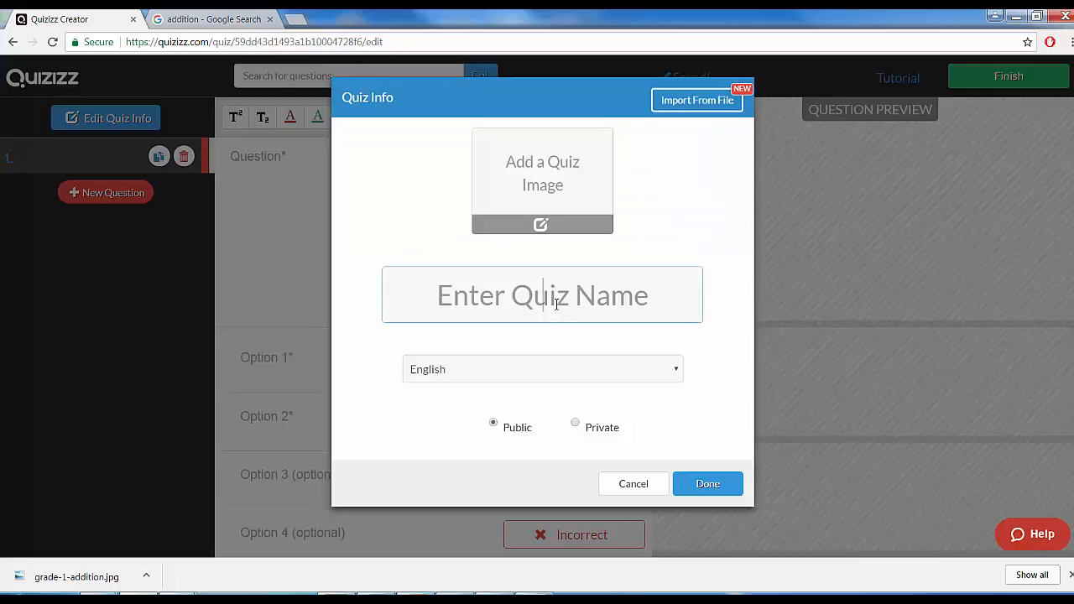
pyautogui.write('ADDITION')
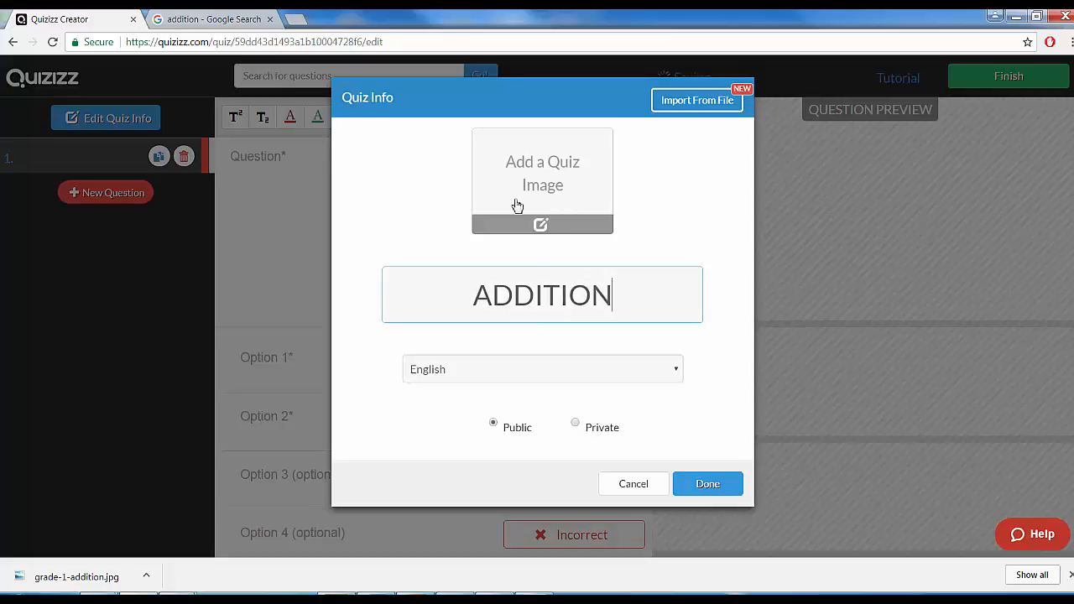
# Inspect the saving options for the Grade 1 addition picture in the Google image results and return to the quiz info
pyautogui.click(214, 19)
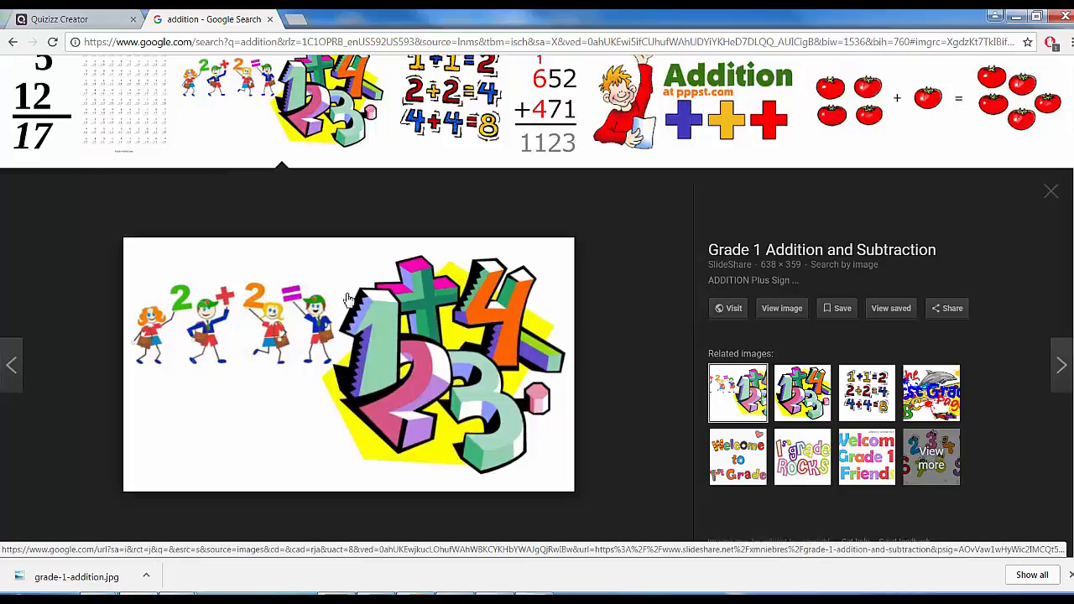
pyautogui.rightClick(353, 336)
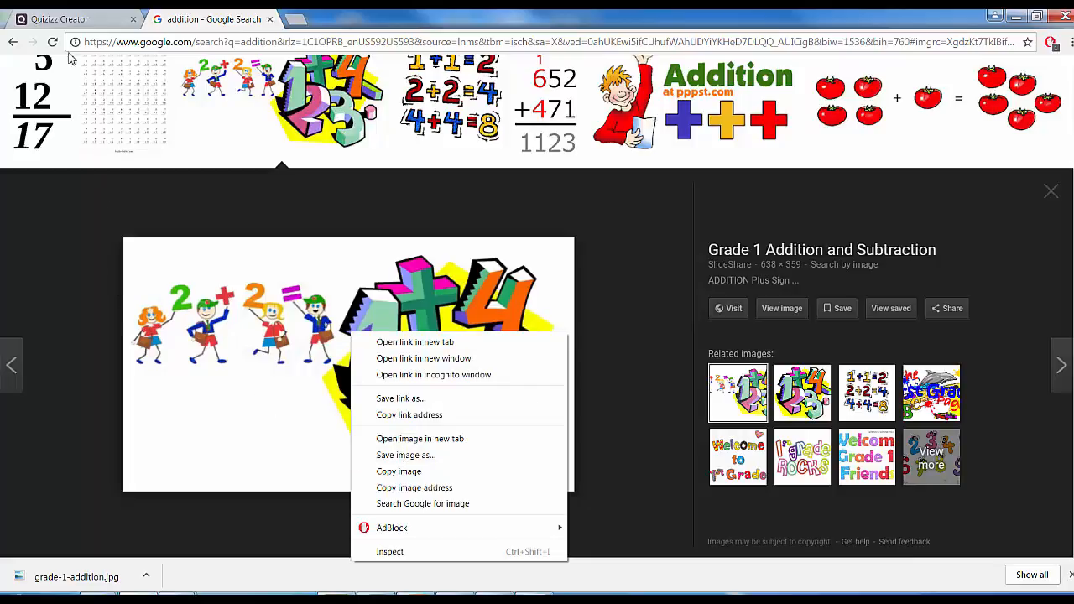
pyautogui.click(65, 24)
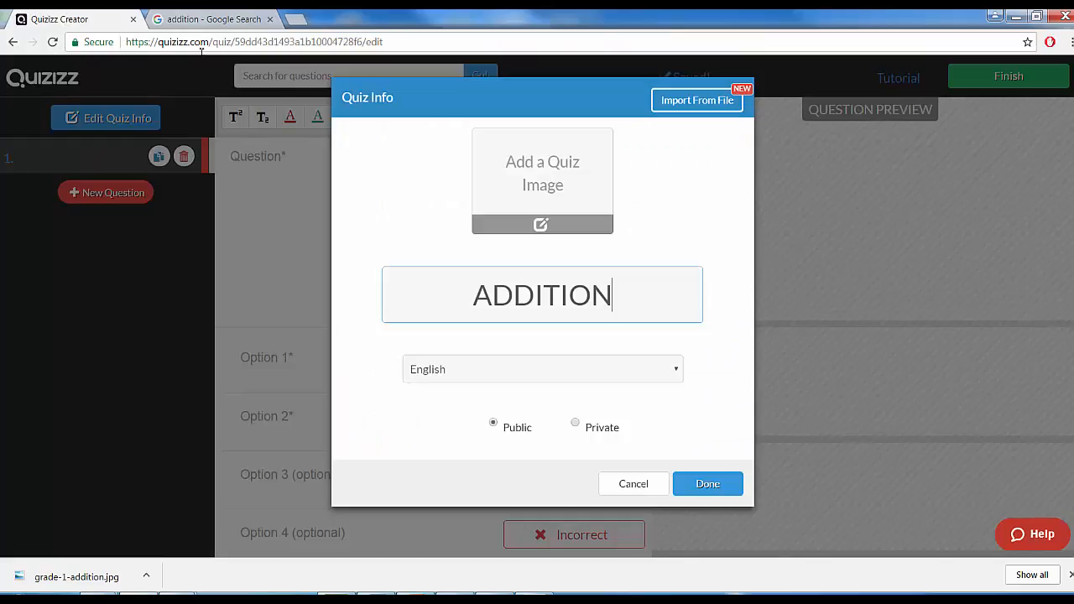
# Upload the grade-1-addition picture as the quiz image
pyautogui.click(542, 189)
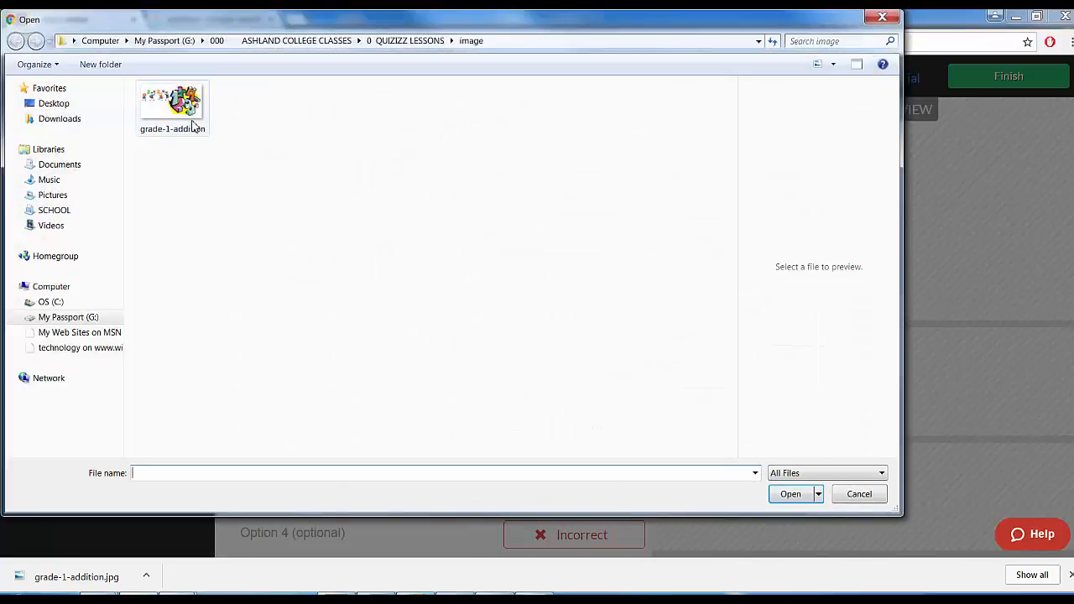
pyautogui.click(189, 116)
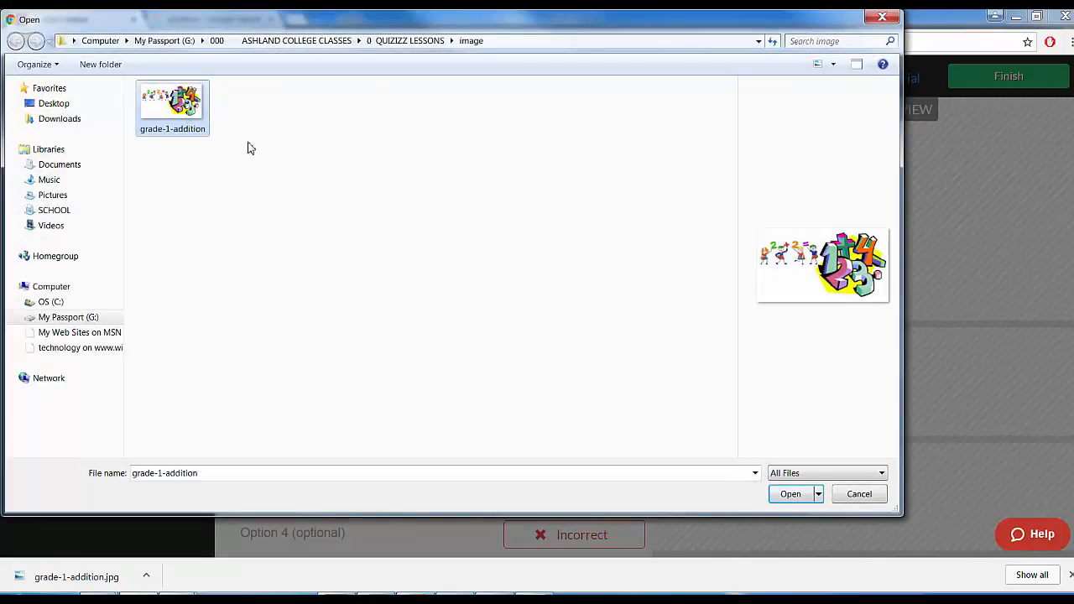
pyautogui.click(791, 494)
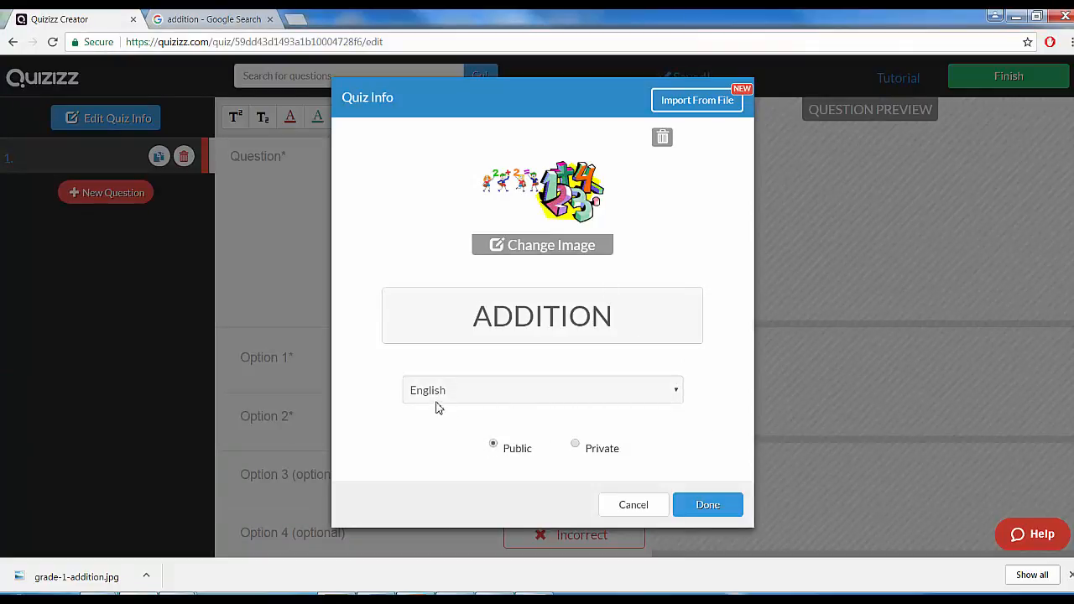
# Save the quiz info with English as the language and Private as the visibility
pyautogui.click(676, 391)
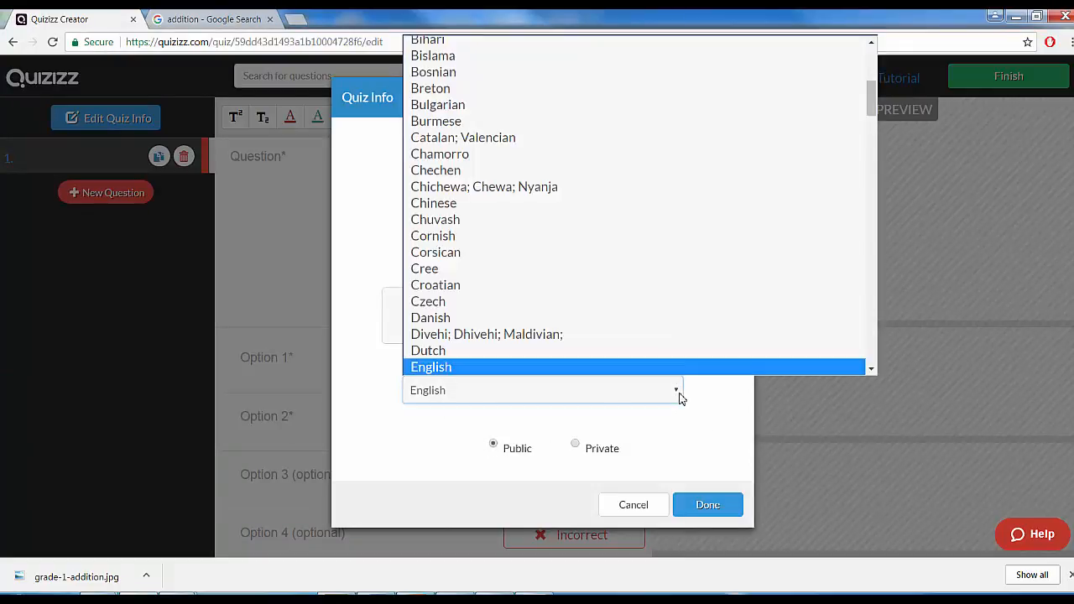
pyautogui.click(447, 368)
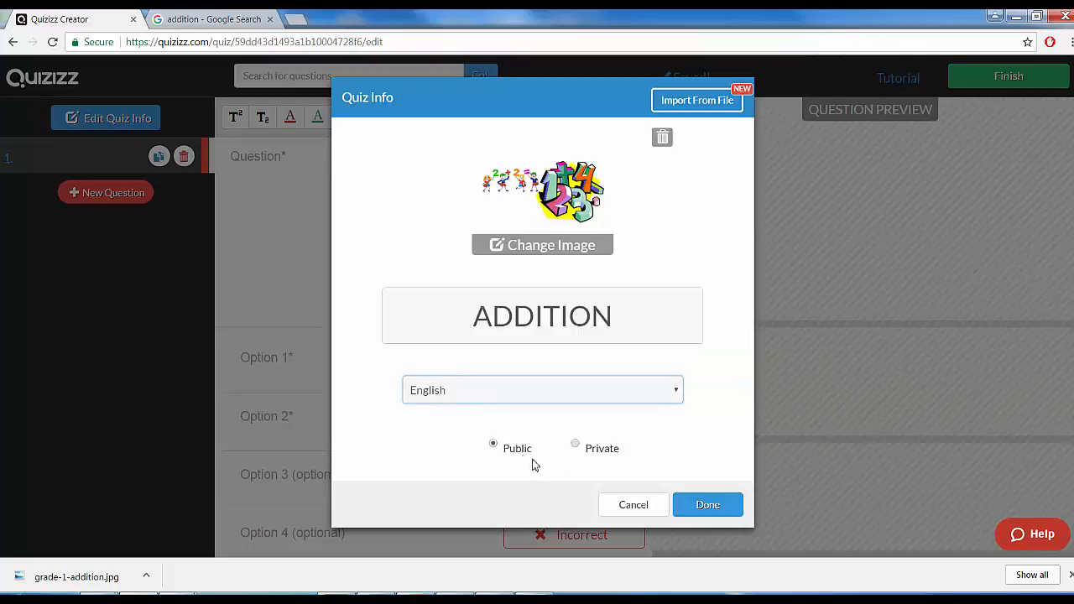
pyautogui.click(576, 446)
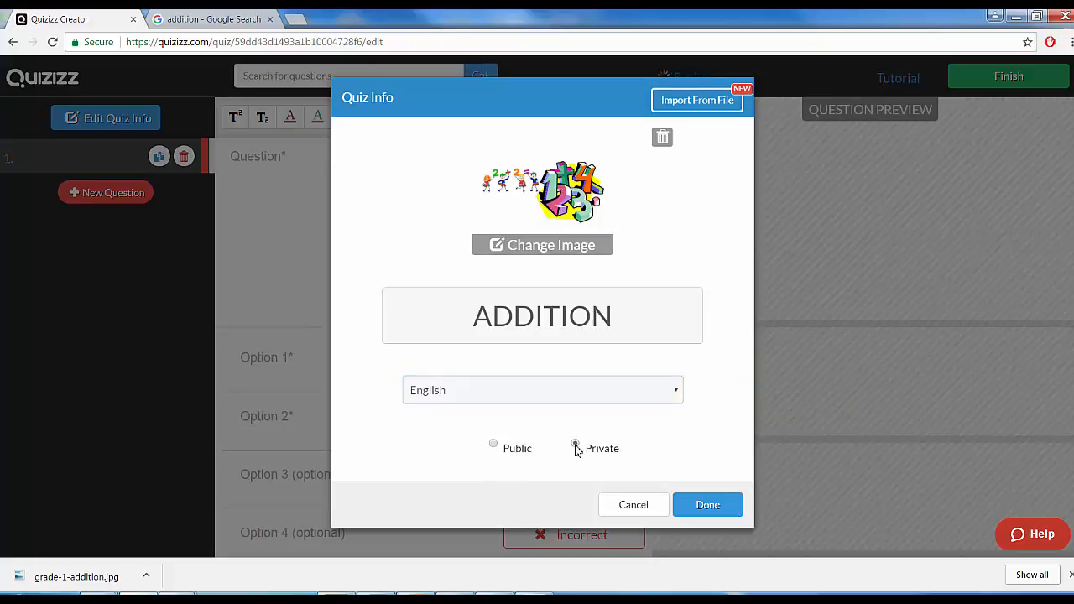
pyautogui.click(715, 511)
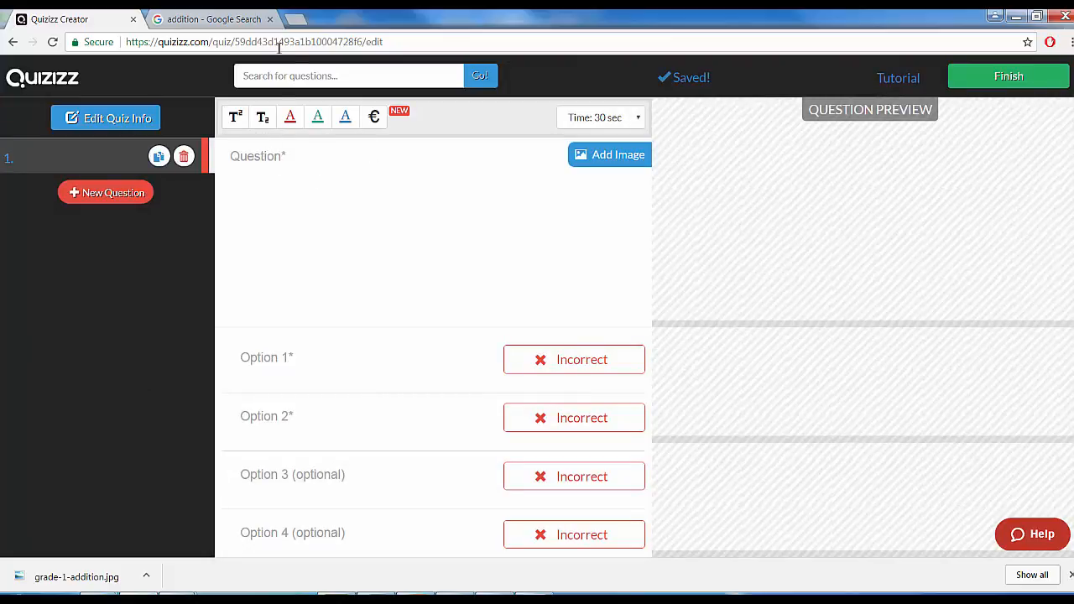
# Search the existing questions for ADDITION and look through the matching quizzes
pyautogui.click(264, 76)
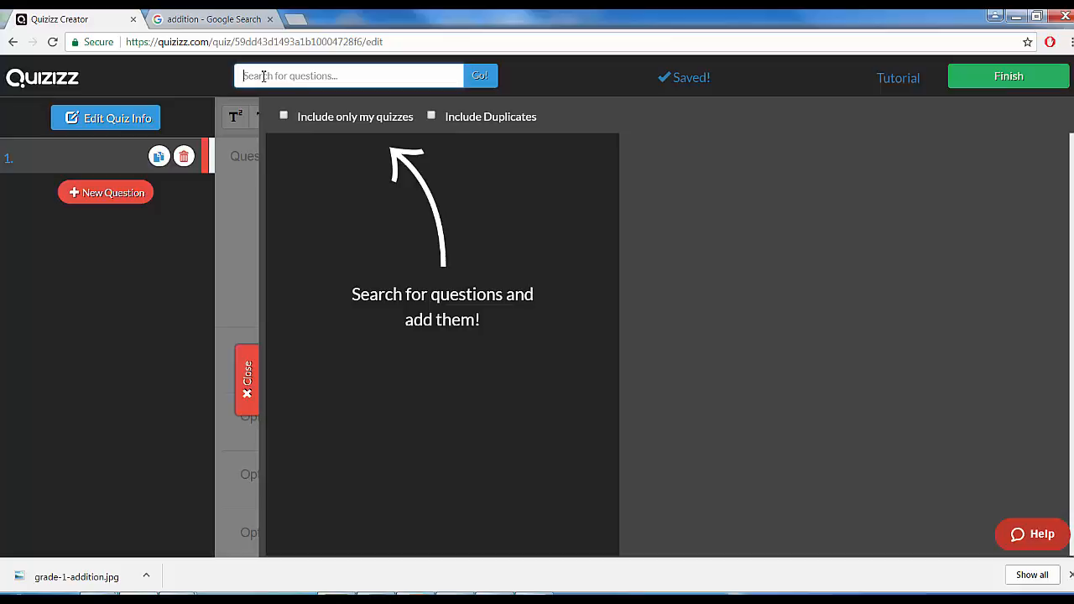
pyautogui.write('A')
pyautogui.press('Return')
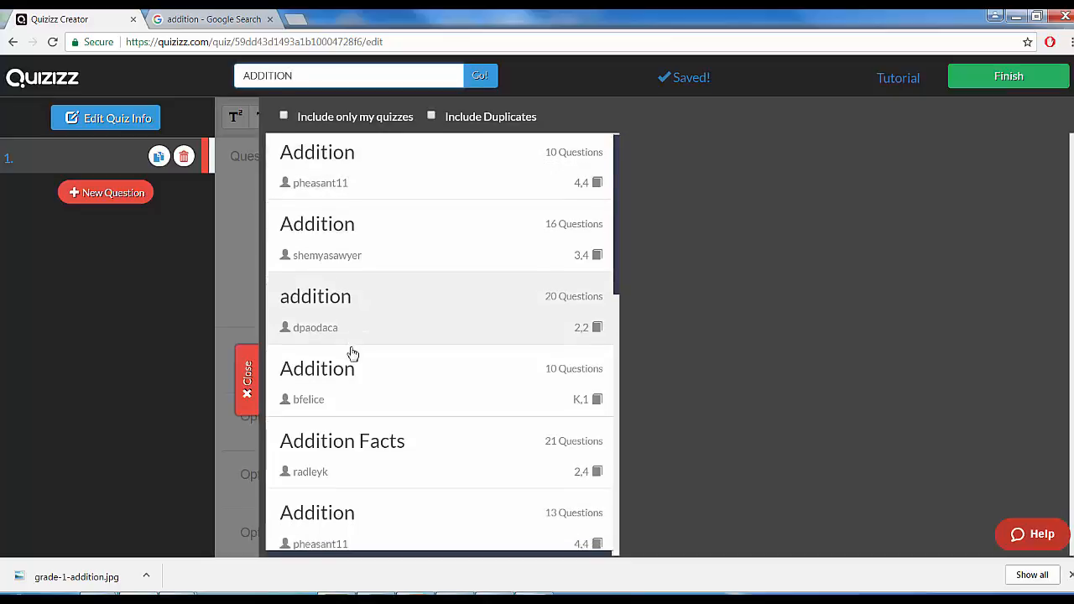
pyautogui.scroll(-5, 350, 372)
pyautogui.scroll(-3, 350, 372)
pyautogui.scroll(8, 350, 374)
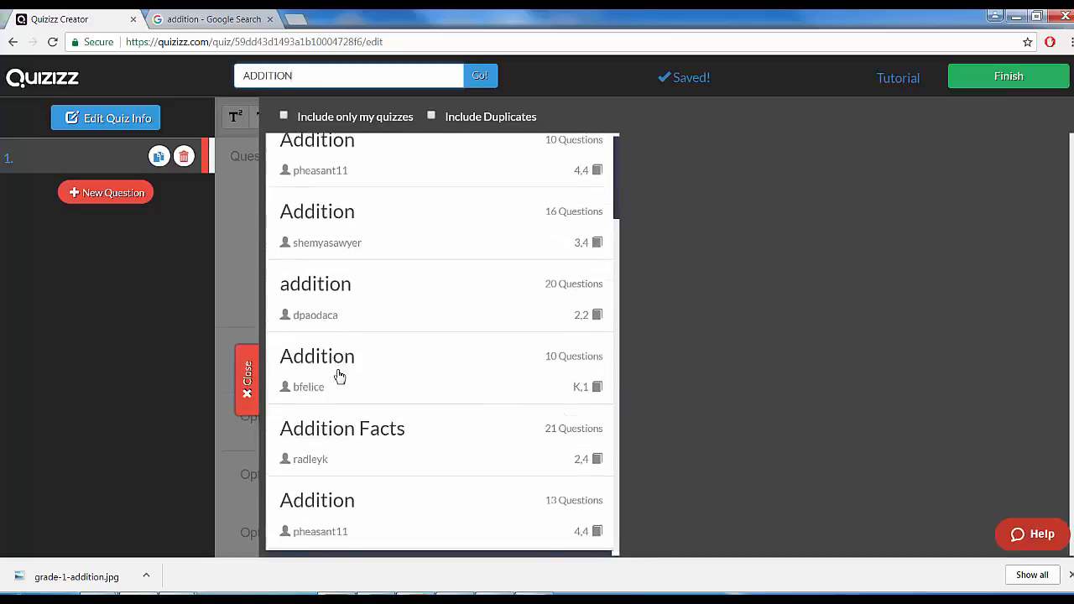
# Add the questions 8+3=, 9+8= and 5+7= from the first Addition quiz in the search results
pyautogui.click(340, 170)
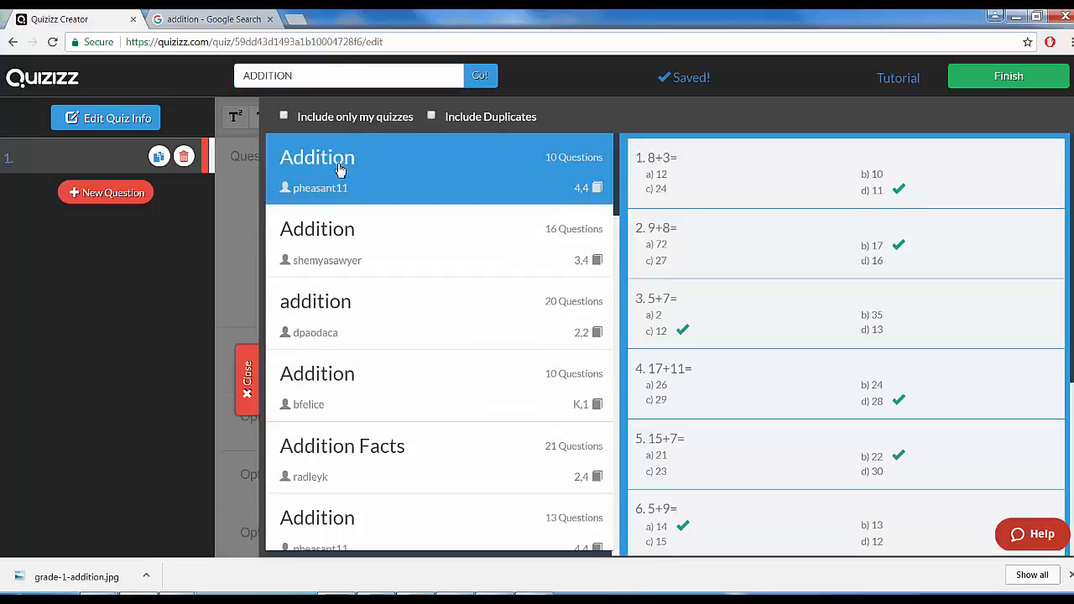
pyautogui.moveTo(726, 182)
pyautogui.click(1044, 185)
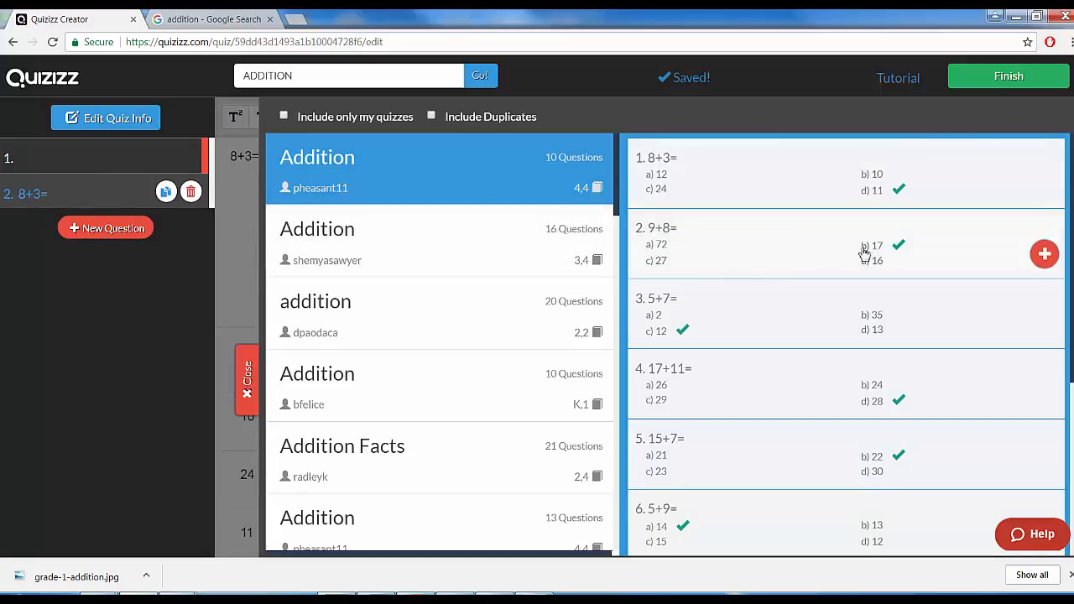
pyautogui.click(1045, 253)
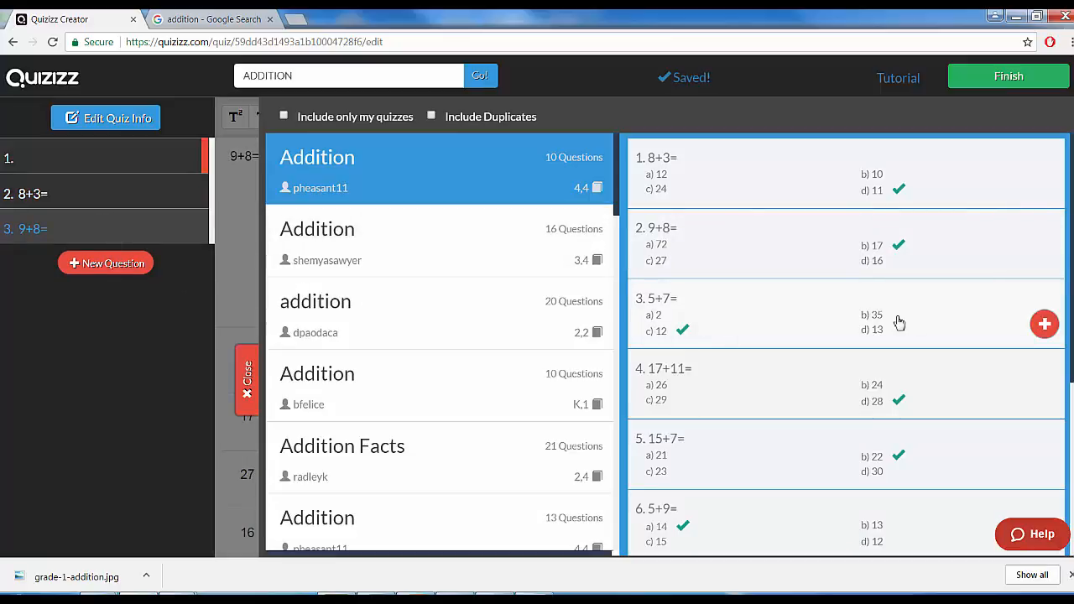
pyautogui.click(1045, 325)
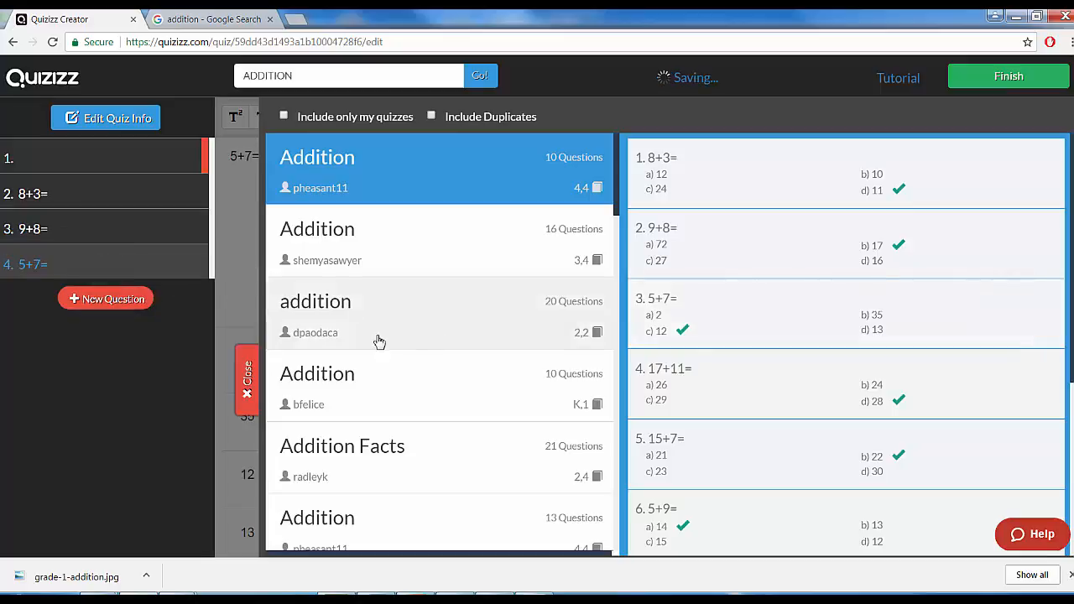
# Add the questions 4+5 and 4+6 from the 10-question Addition quiz for grades K,1
pyautogui.click(307, 378)
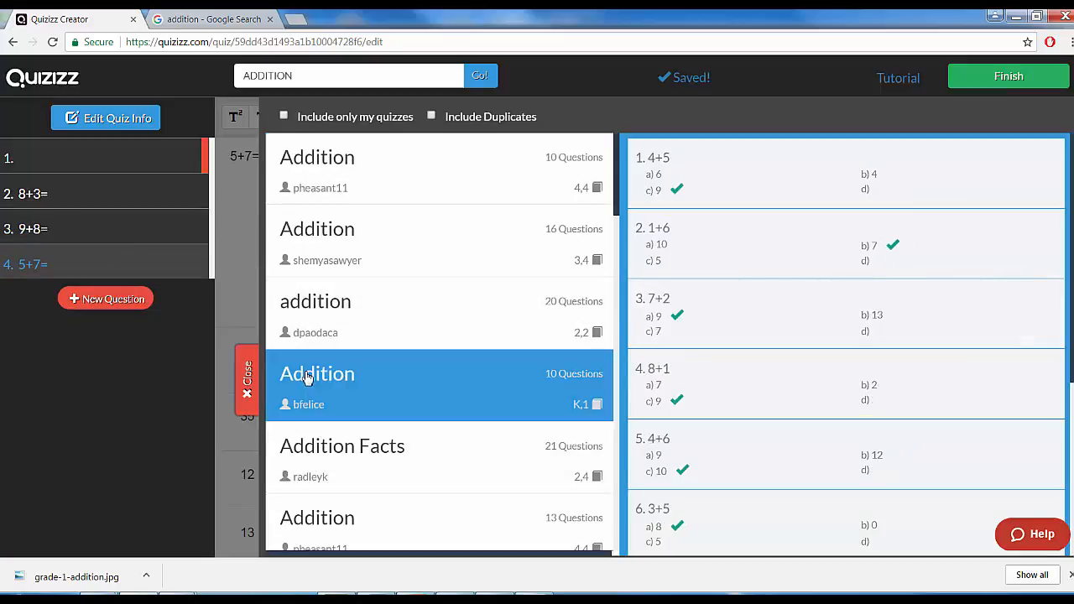
pyautogui.moveTo(930, 172)
pyautogui.click(1045, 184)
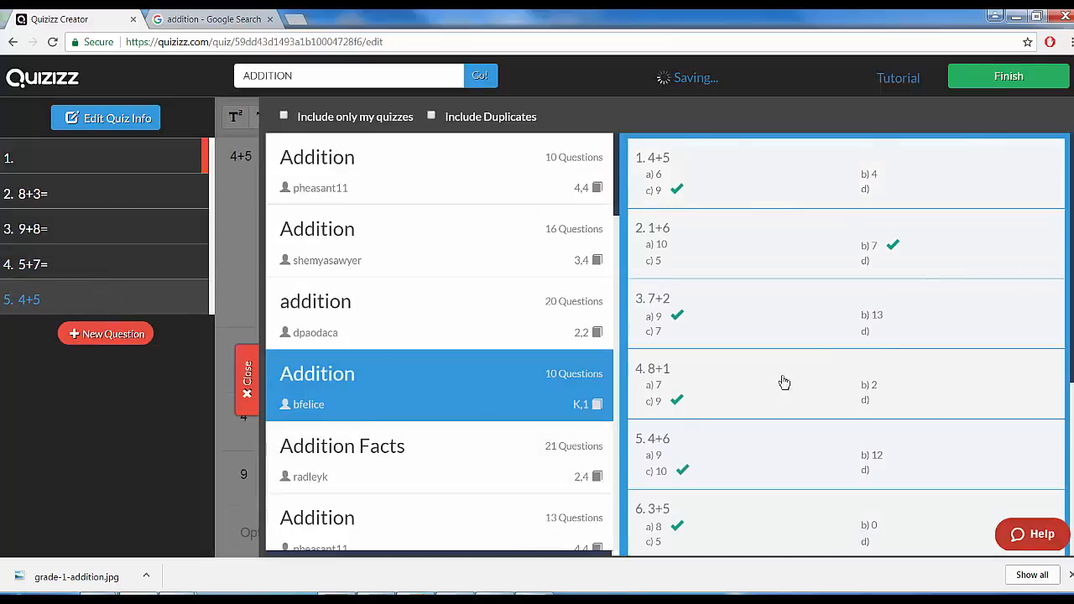
pyautogui.moveTo(873, 487)
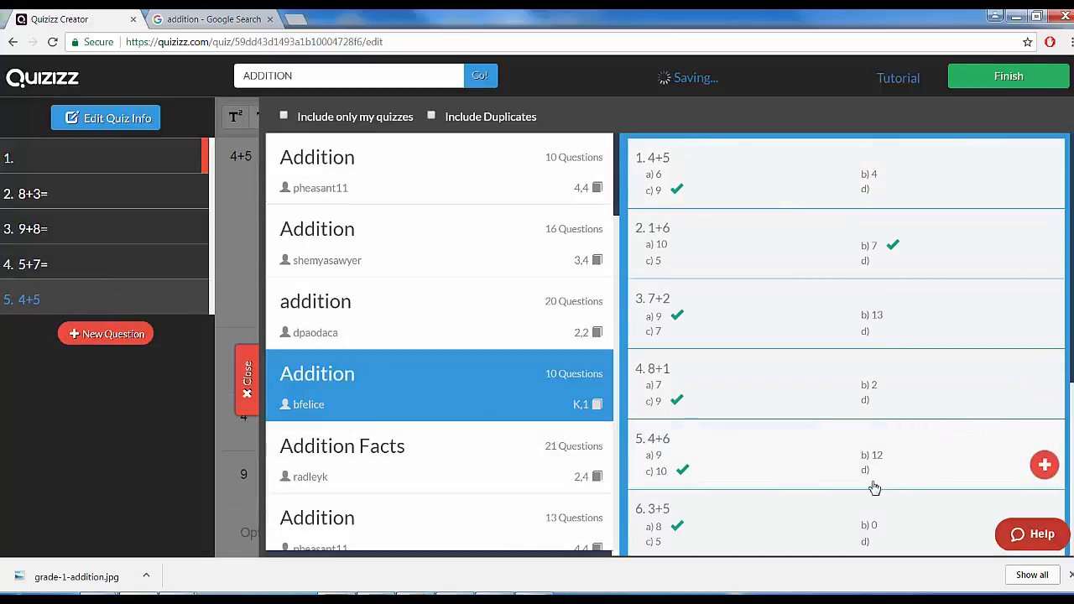
pyautogui.click(1045, 465)
# Add the question 4+5= from the 30-question Addition Facts quiz
pyautogui.scroll(-3, 401, 470)
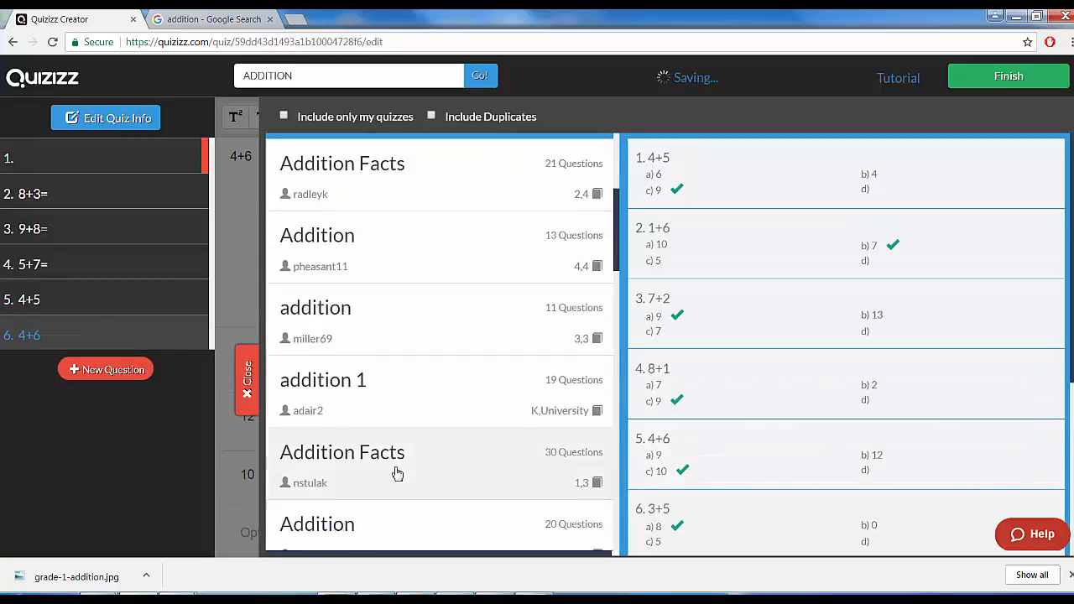
pyautogui.click(344, 456)
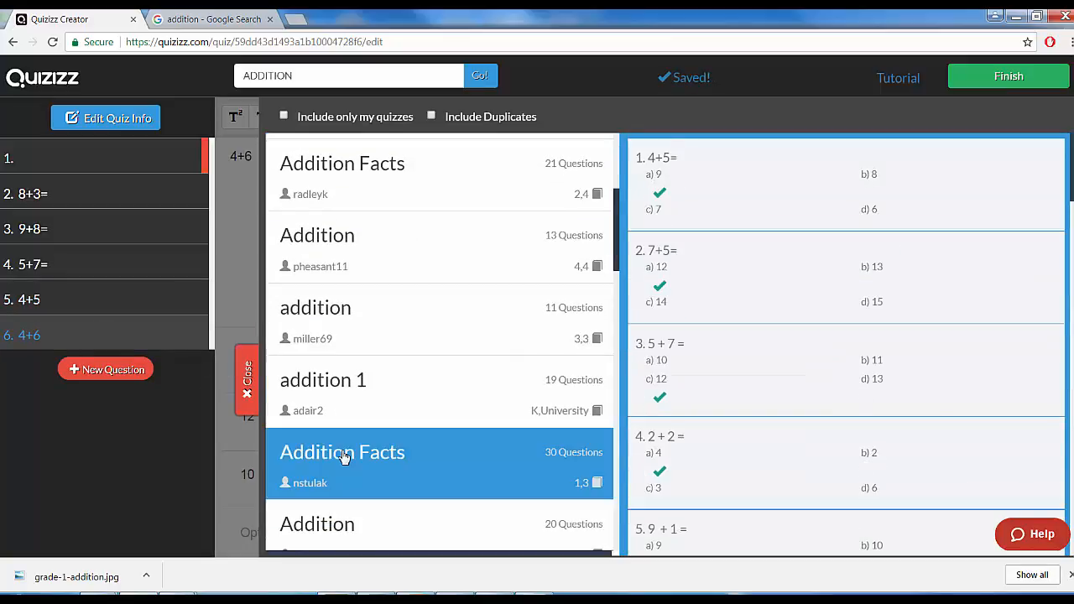
pyautogui.moveTo(695, 187)
pyautogui.click(1047, 184)
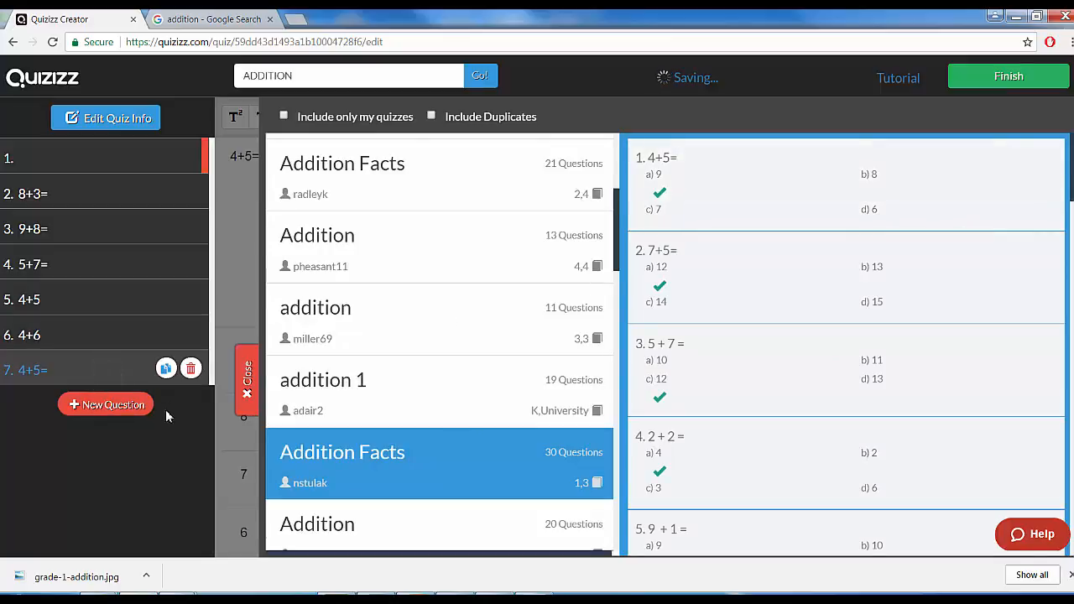
# Add the question 9+3 from the 20-question Addition quiz for grades K,4
pyautogui.scroll(-2, 358, 458)
pyautogui.click(352, 460)
pyautogui.moveTo(954, 324)
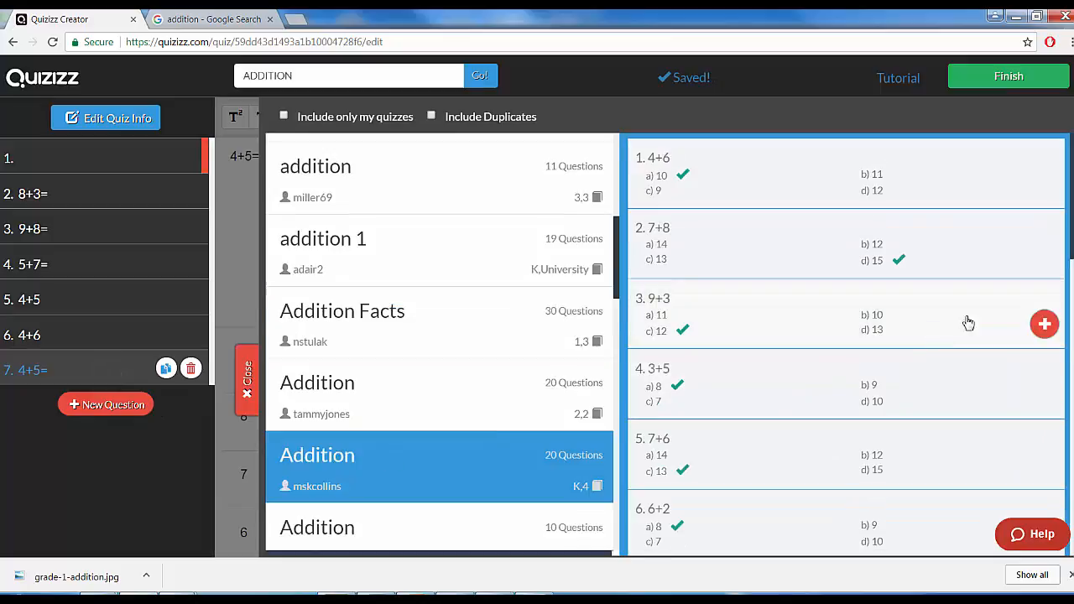
pyautogui.click(1045, 325)
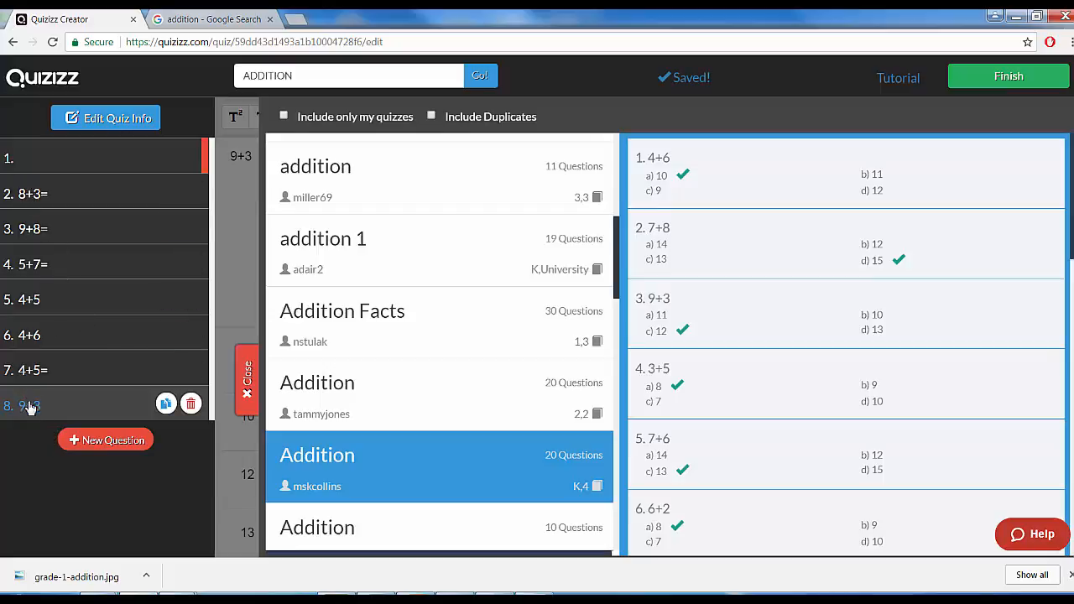
# Delete the blank, incomplete first question from the quiz
pyautogui.moveTo(25, 161)
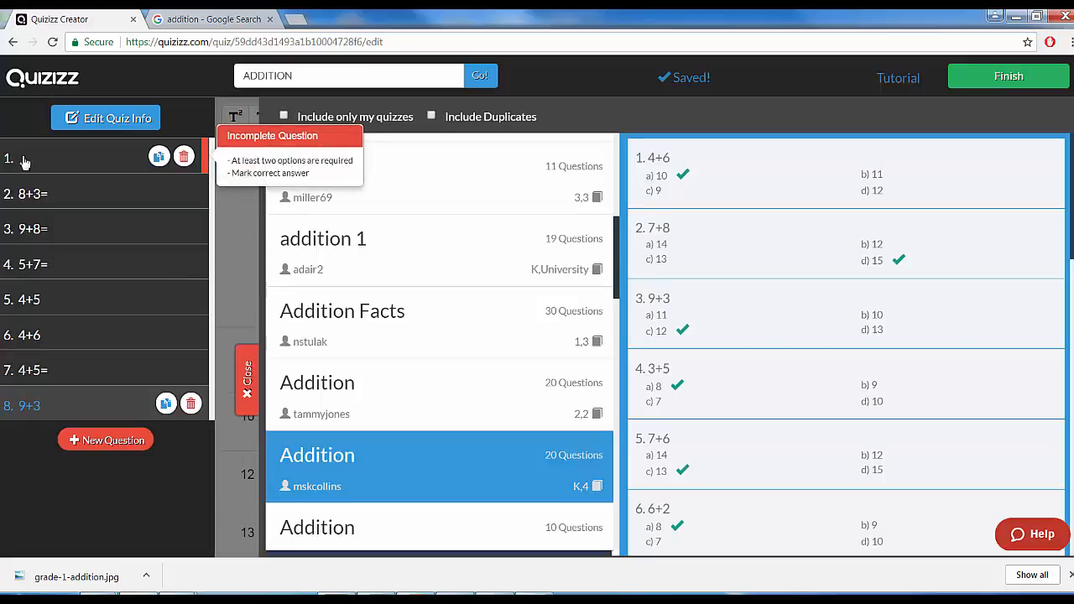
pyautogui.click(90, 153)
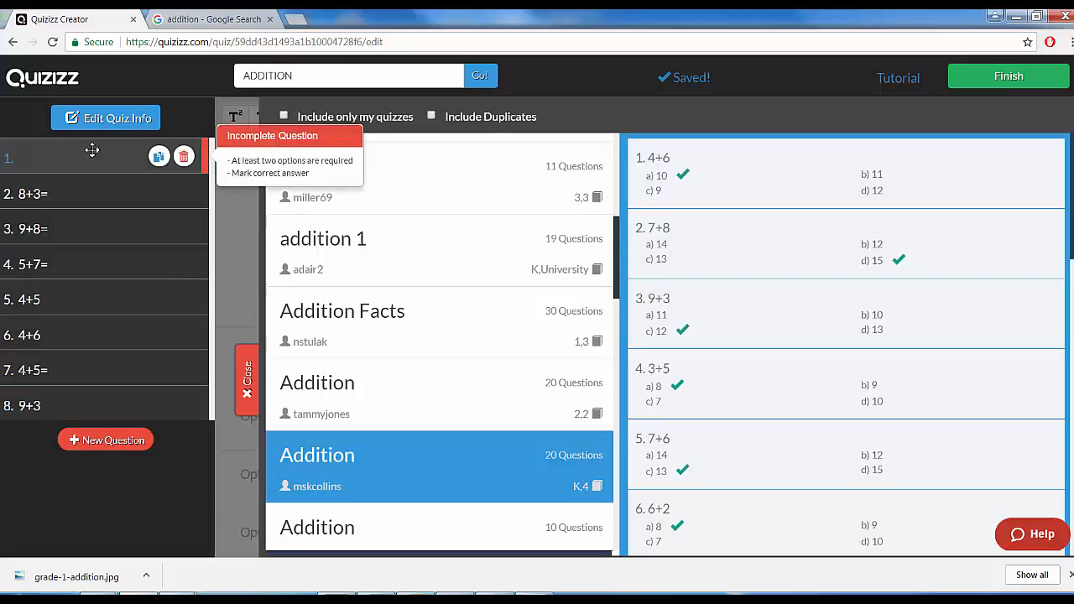
pyautogui.click(185, 158)
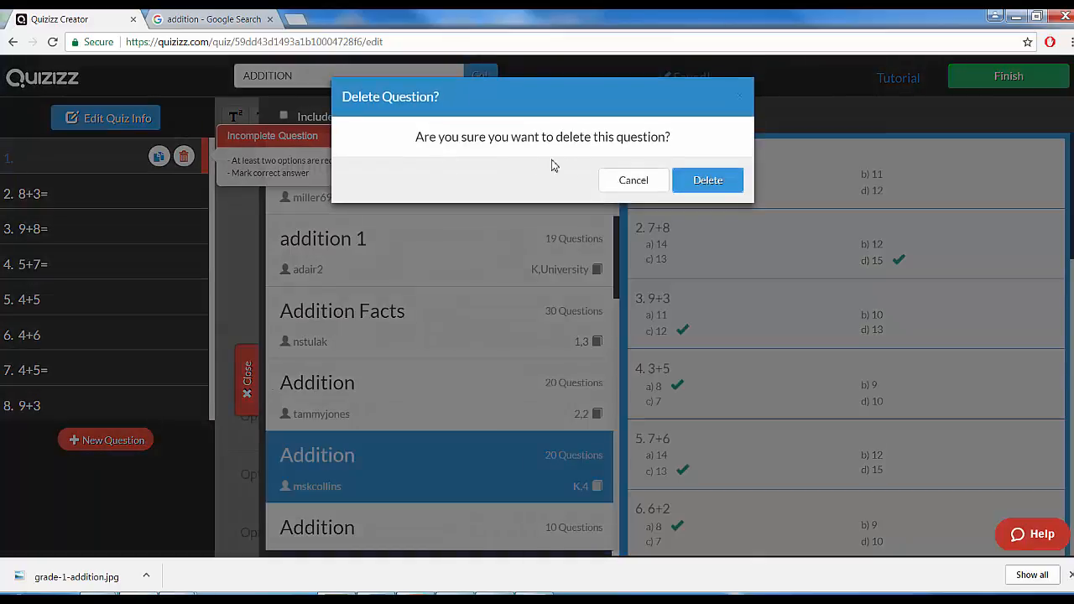
pyautogui.click(684, 183)
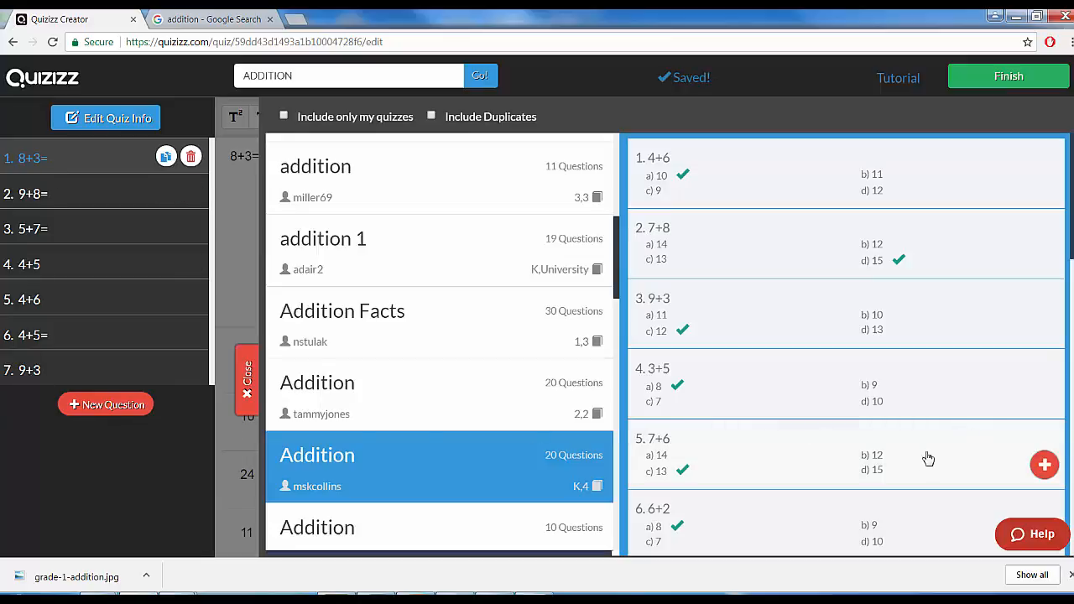
# Add the questions 3+5, 4+2 and 7+4 from the 20-question Addition quiz for grades K,4
pyautogui.click(1044, 395)
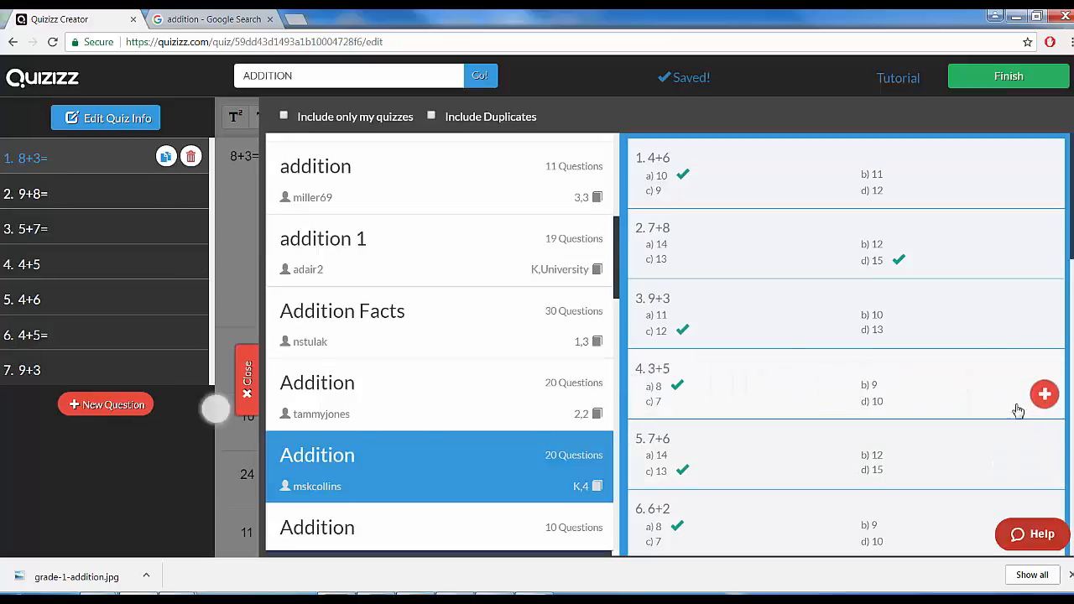
pyautogui.scroll(-5, 899, 482)
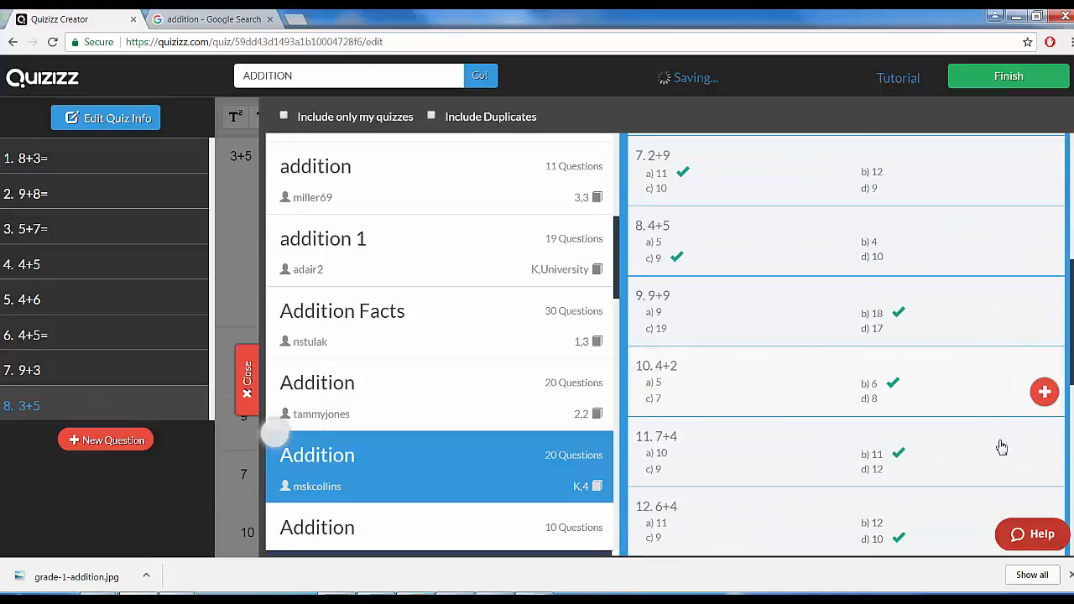
pyautogui.click(1044, 462)
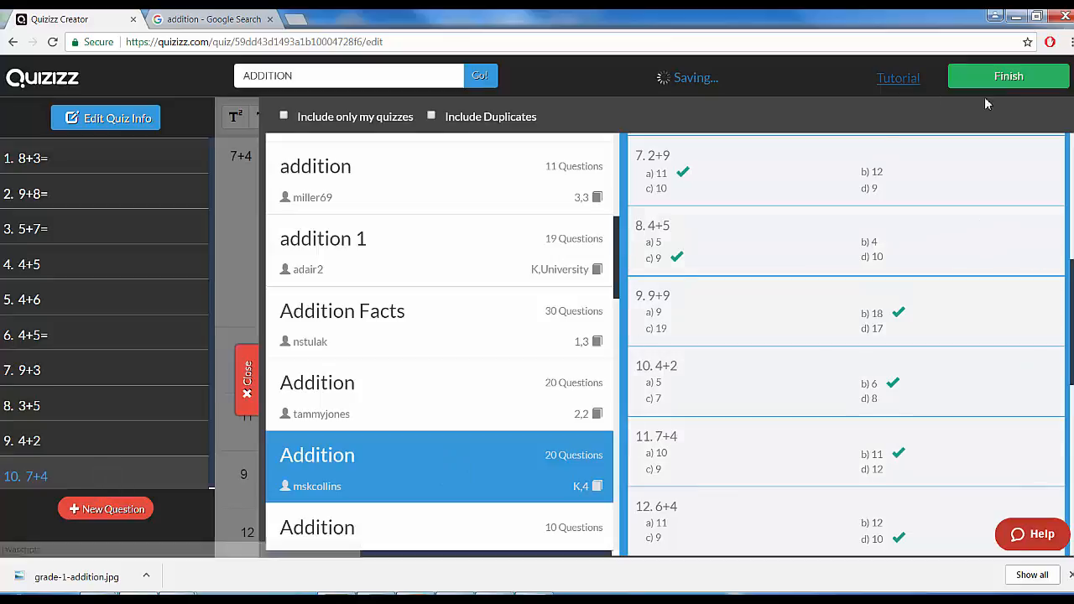
# Finish editing the questions and set the quiz's grade range from 1 to 1
pyautogui.click(1010, 79)
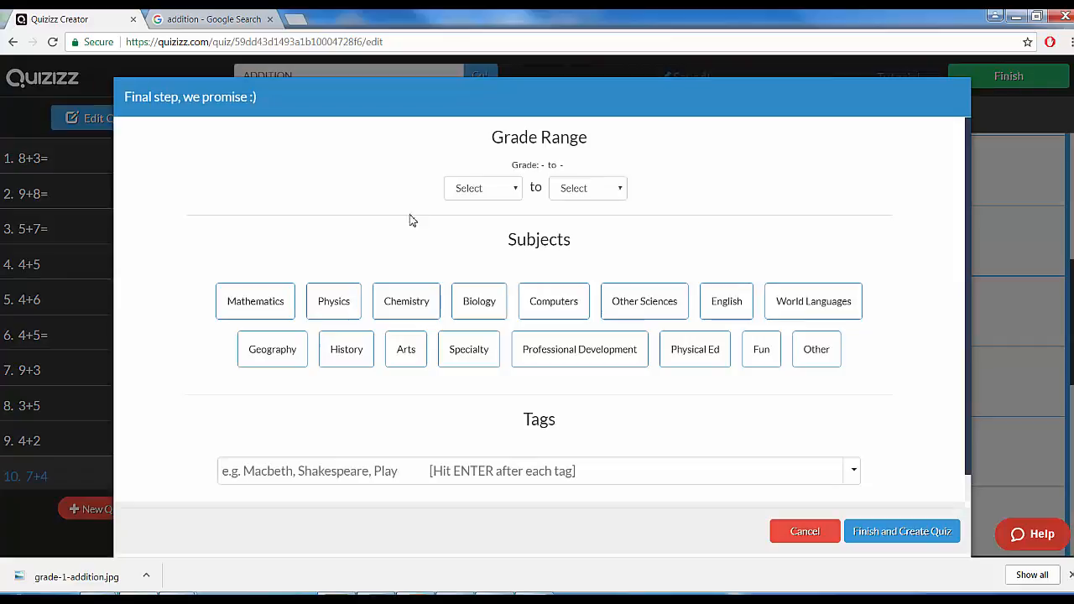
pyautogui.click(516, 192)
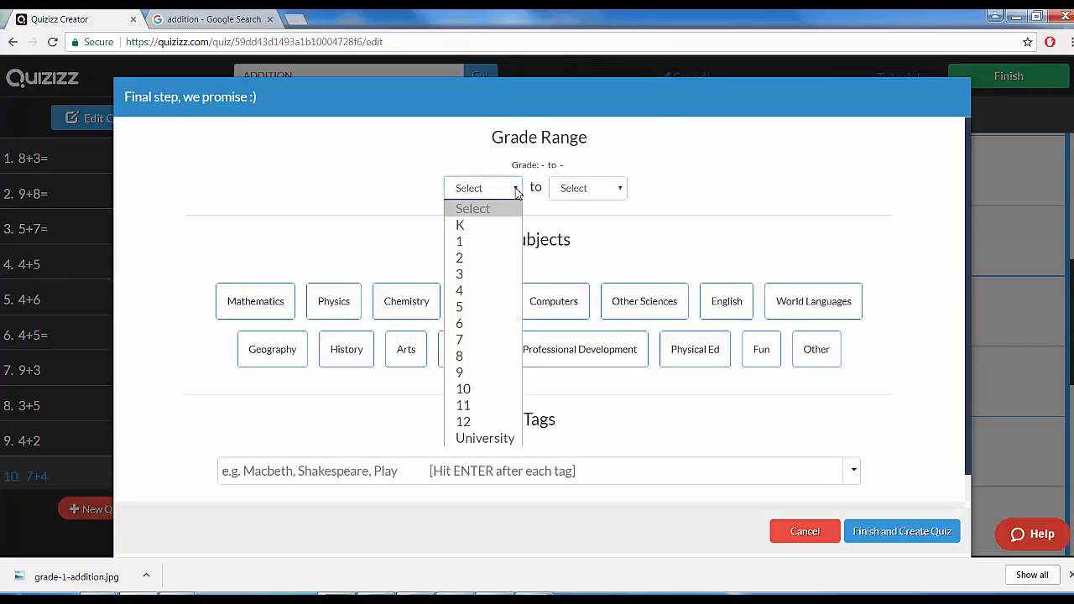
pyautogui.click(460, 241)
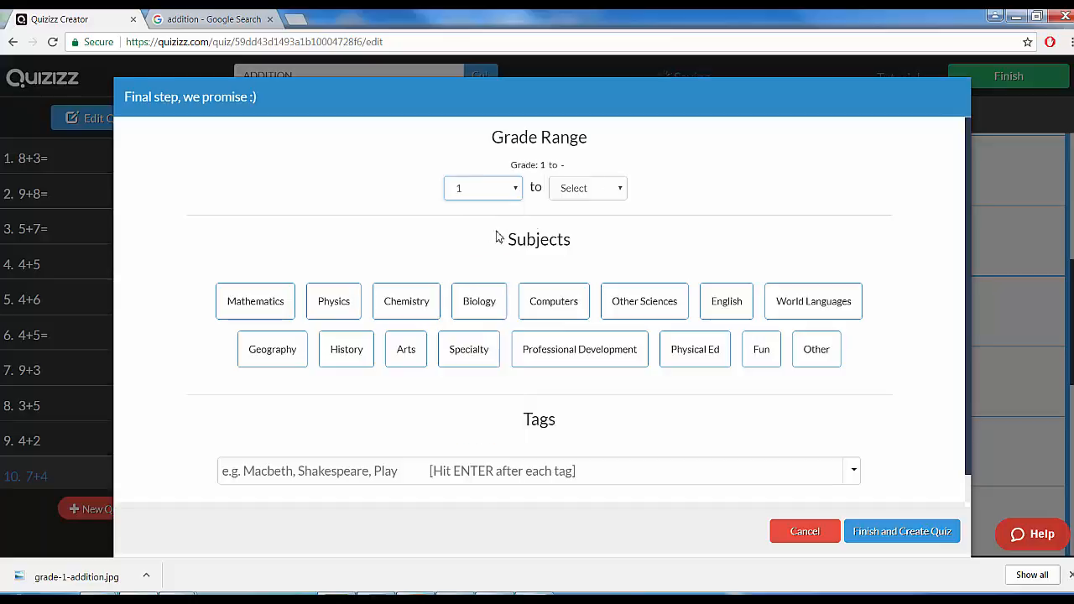
pyautogui.click(619, 190)
pyautogui.click(587, 240)
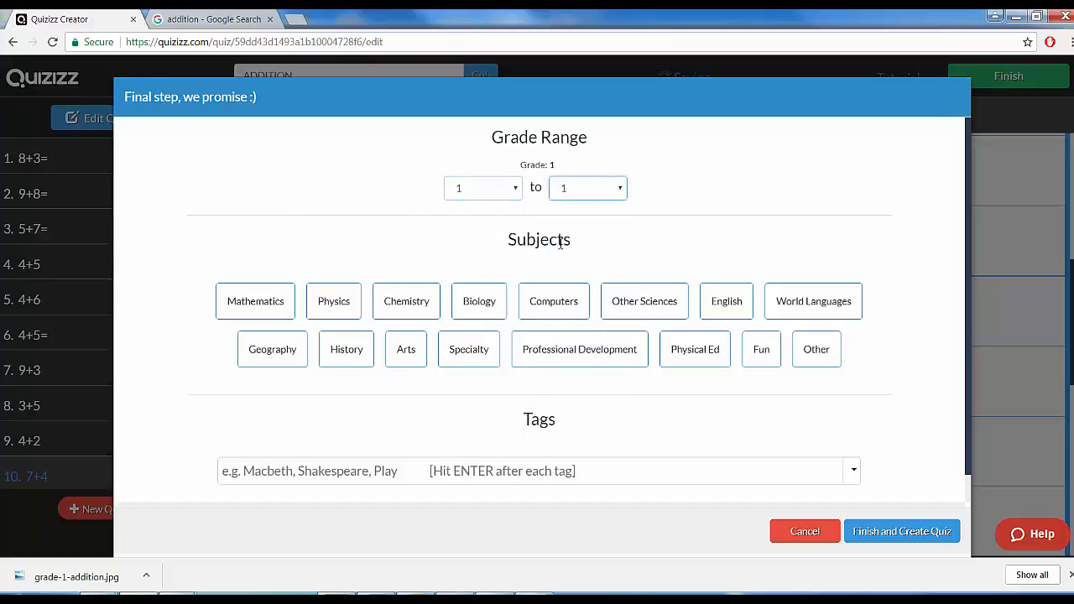
# Choose the subject Mathematics and the topic Arithmetic, and create the quiz
pyautogui.click(262, 313)
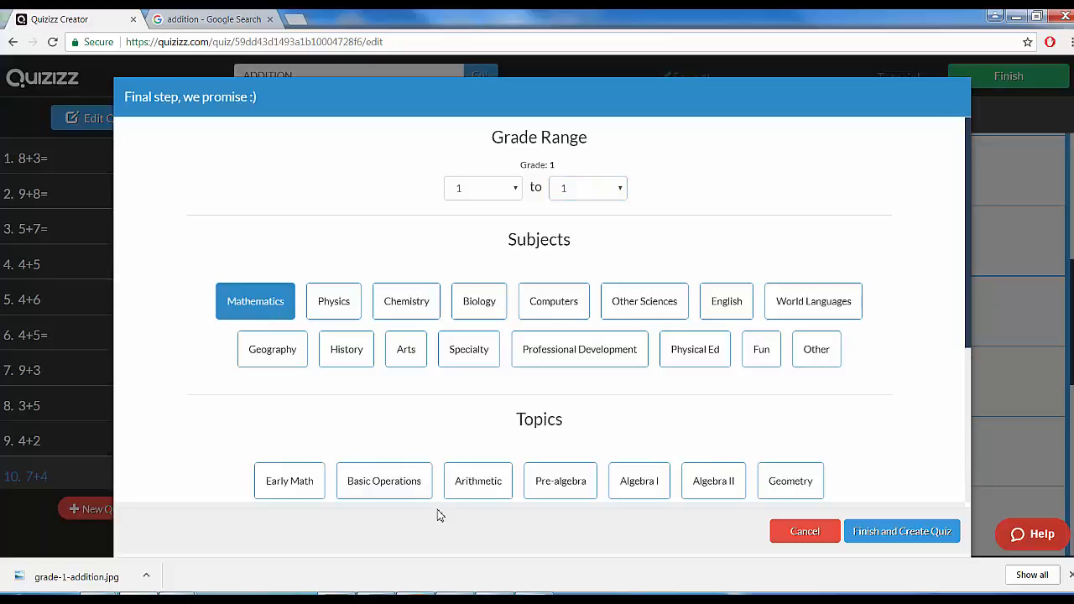
pyautogui.click(477, 486)
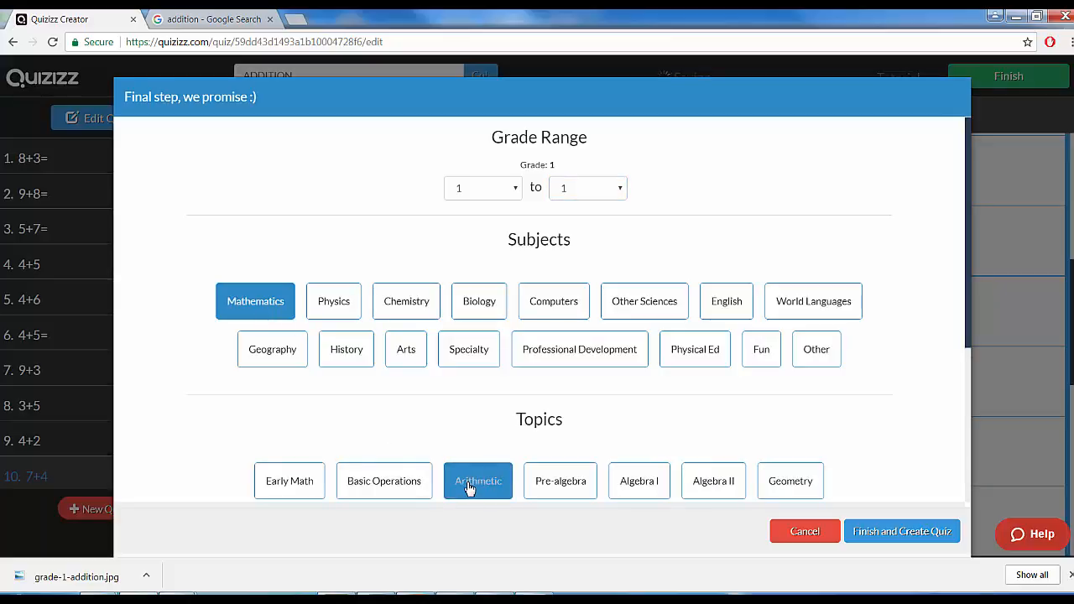
pyautogui.click(887, 534)
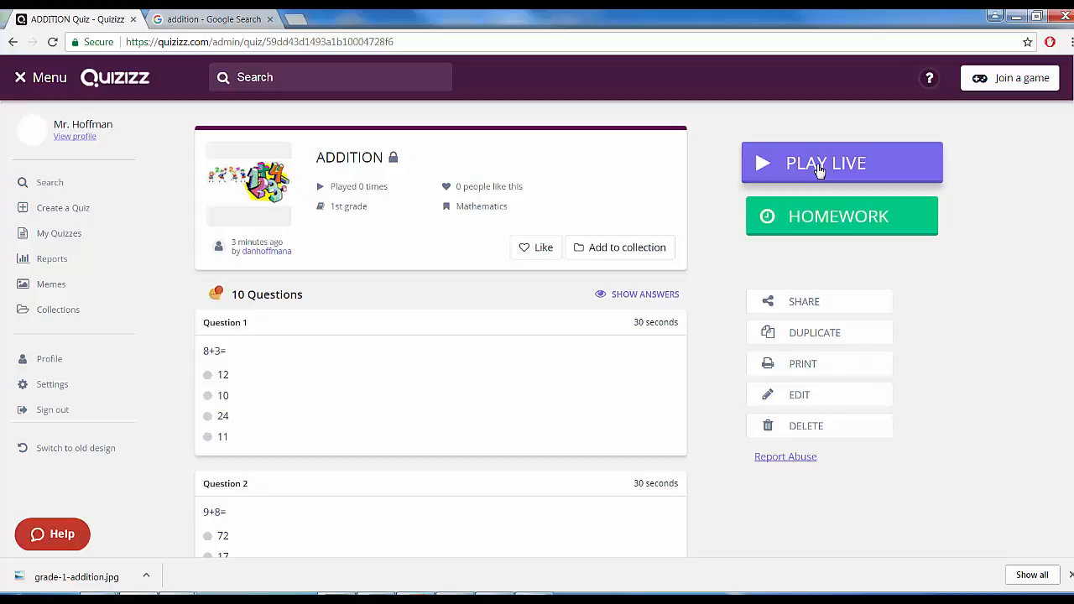
# Assign the ADDITION quiz as homework with Oct 20th as the completion date
pyautogui.click(812, 223)
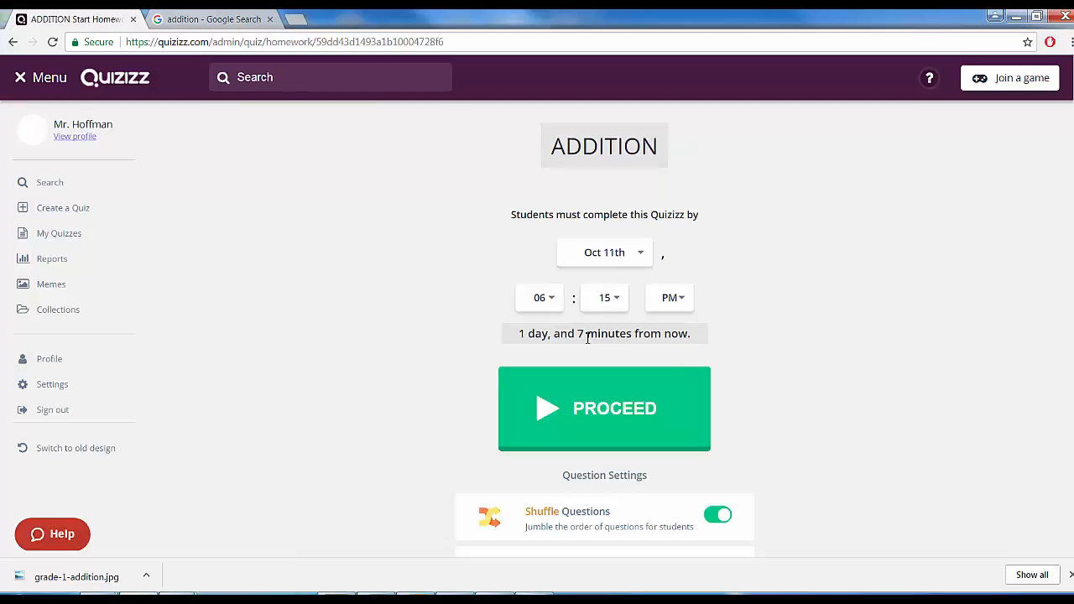
pyautogui.click(641, 256)
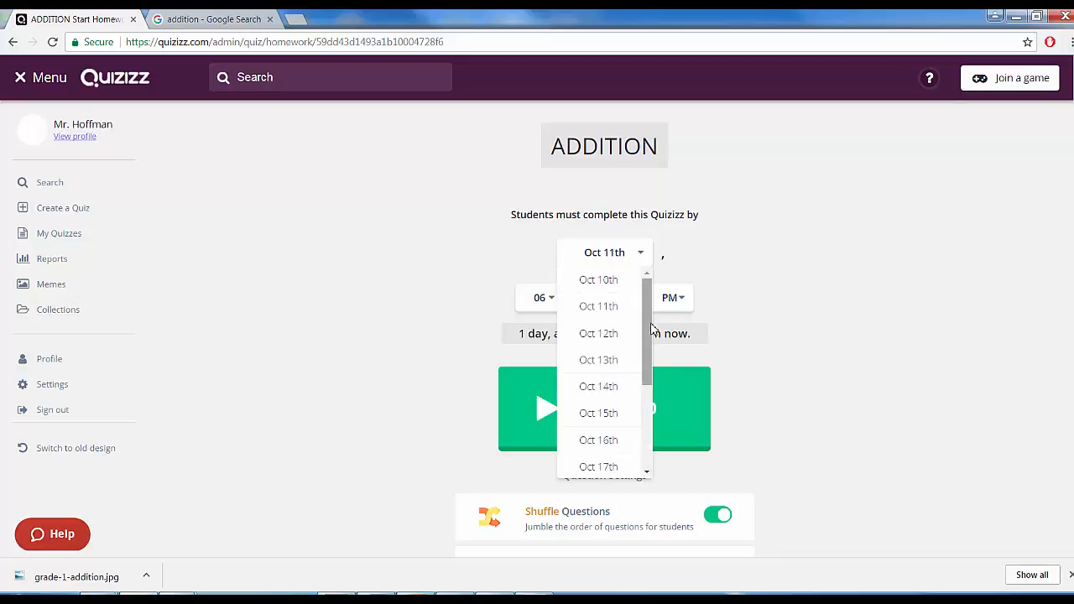
pyautogui.moveTo(648, 333); pyautogui.dragTo(649, 394)
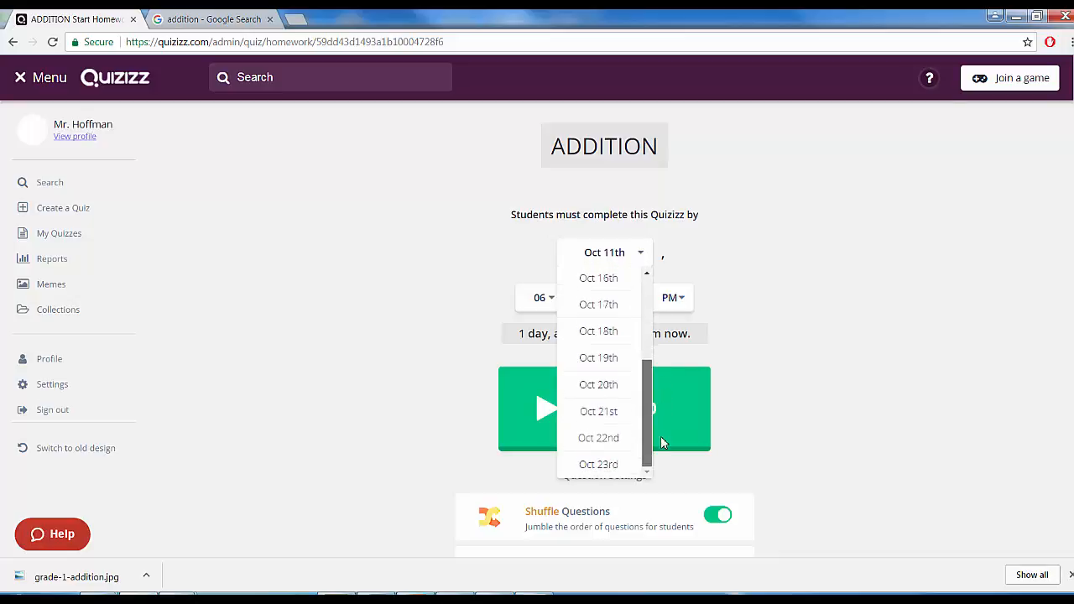
pyautogui.click(604, 389)
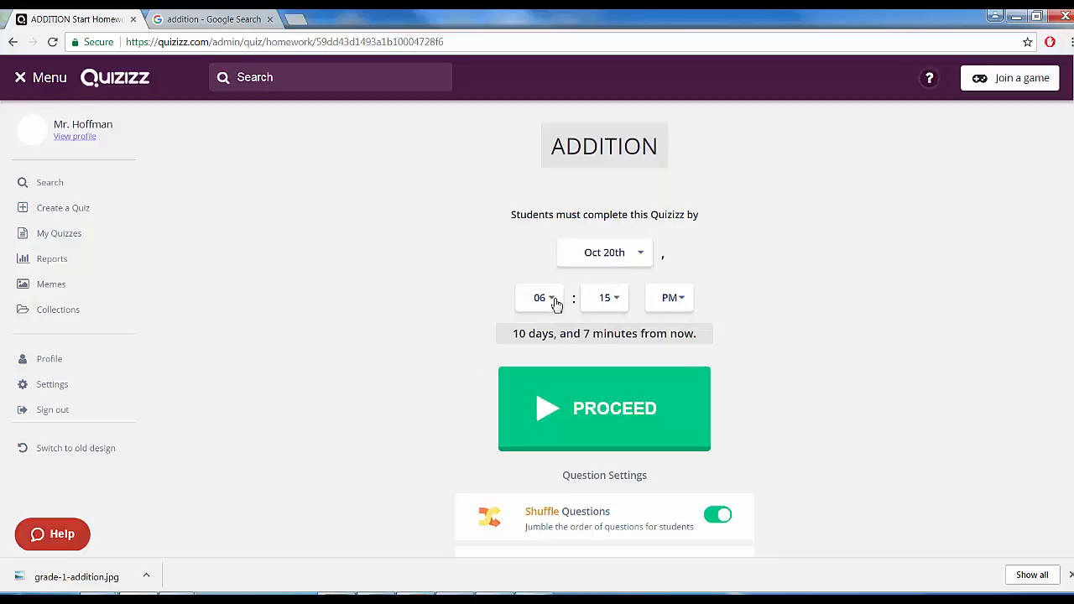
# Set the homework deadline time to 05:30 and start the assignment
pyautogui.click(557, 304)
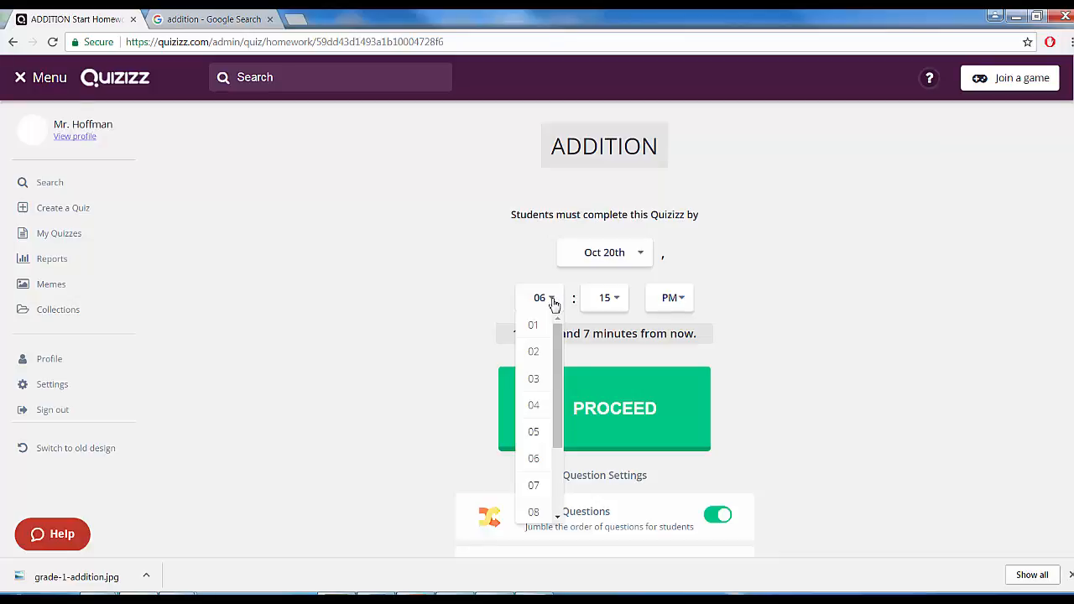
pyautogui.click(533, 432)
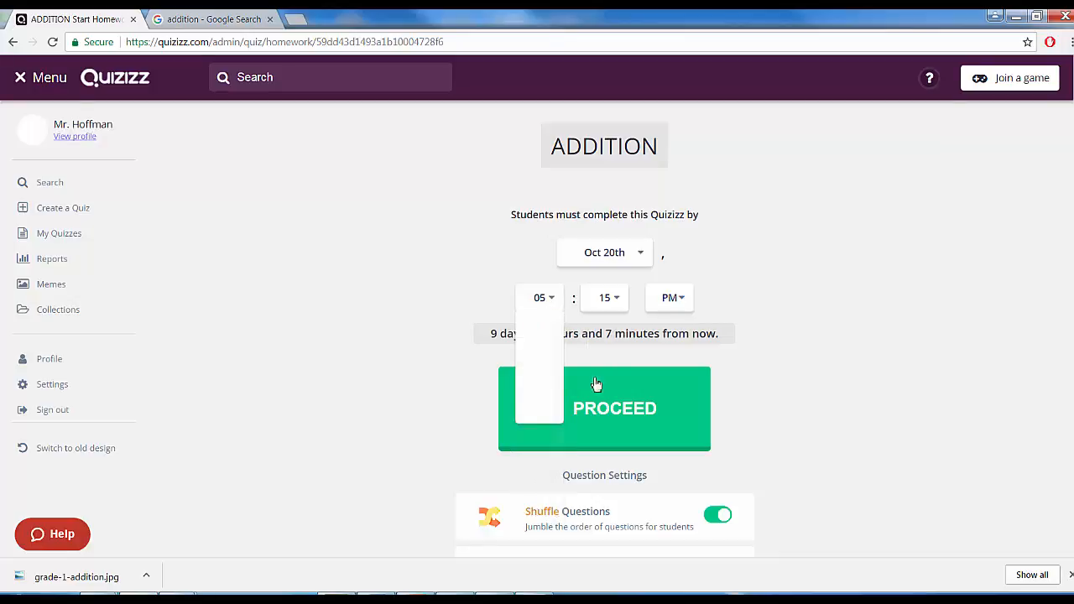
pyautogui.click(623, 303)
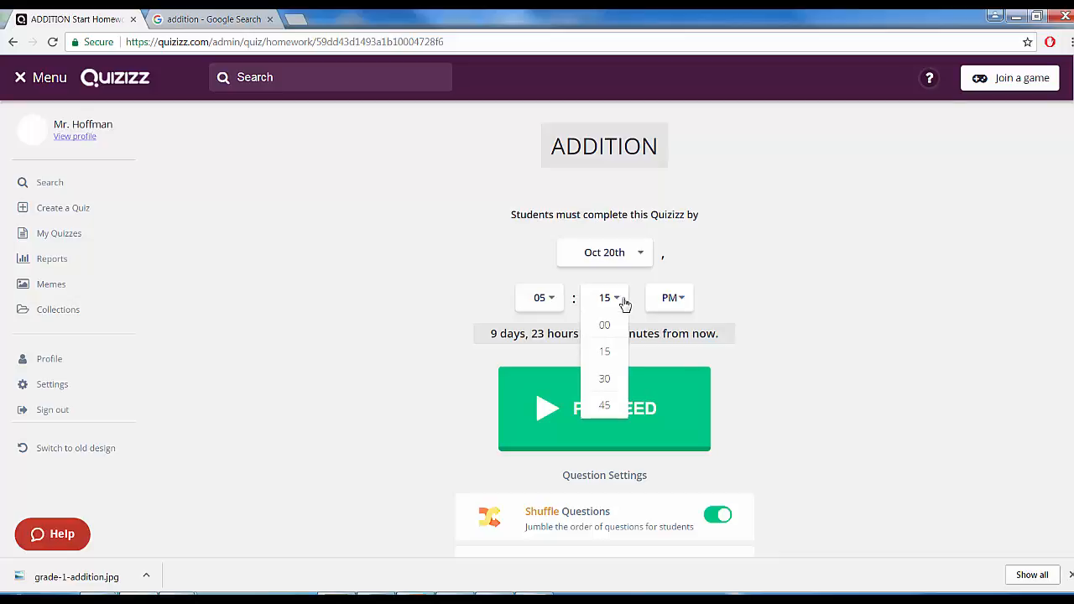
pyautogui.click(605, 379)
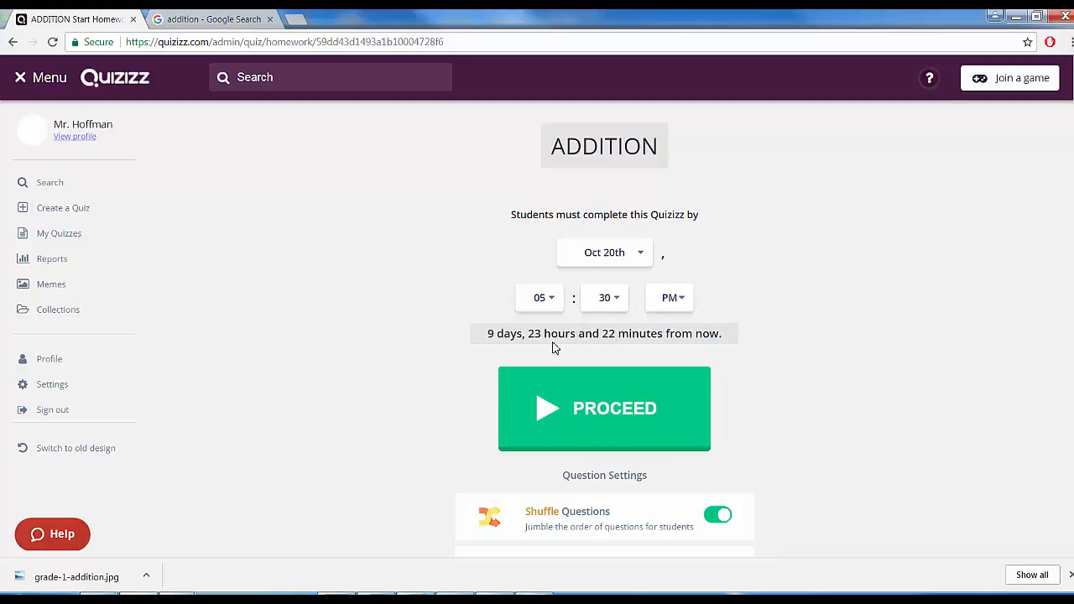
pyautogui.click(574, 417)
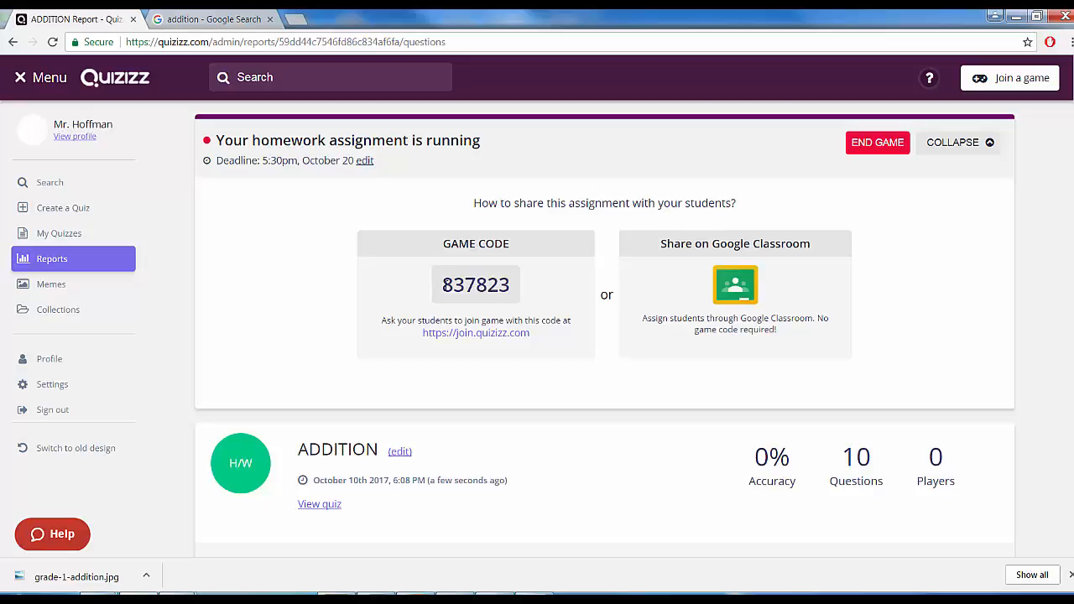
# Copy the game code of the running homework assignment
pyautogui.moveTo(443, 285); pyautogui.dragTo(510, 285)
pyautogui.hotkey('ctrl', 'c')
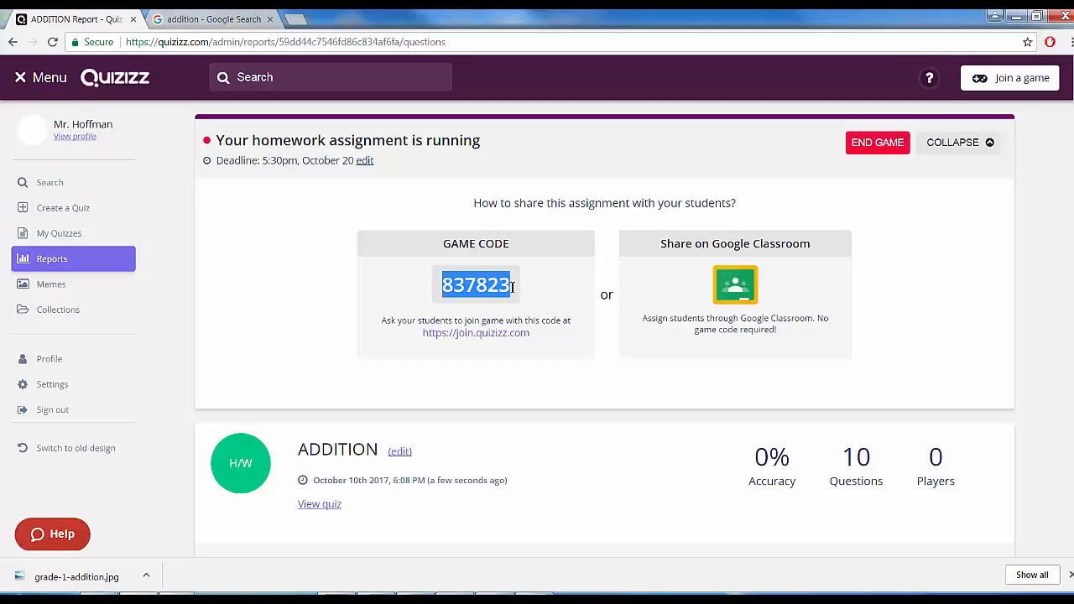
pyautogui.click(744, 315)
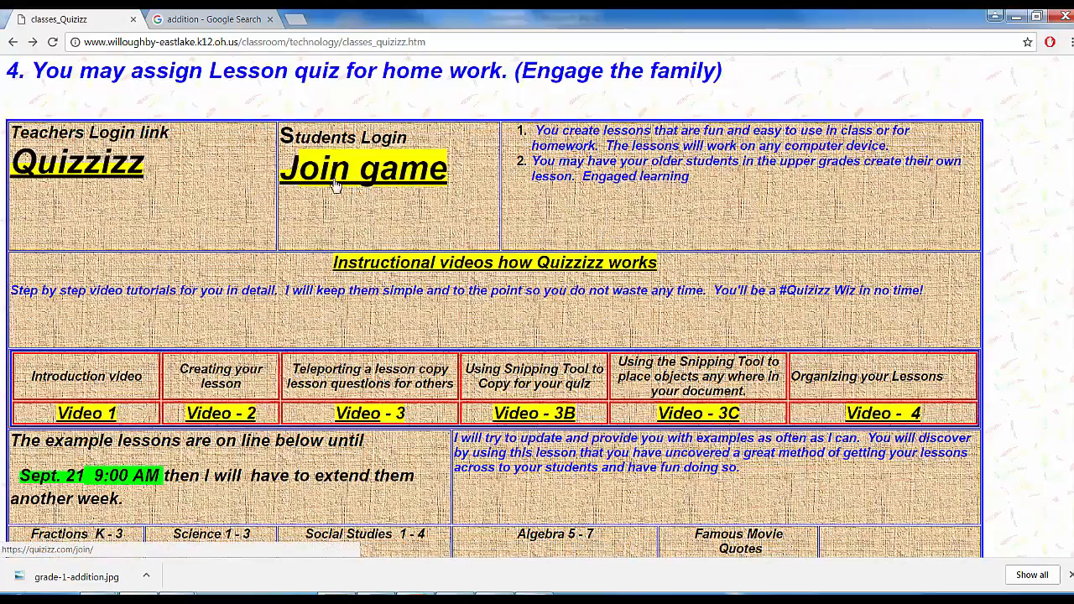
# Open the student Join game page from the classroom website and submit the copied game code
pyautogui.click(372, 179)
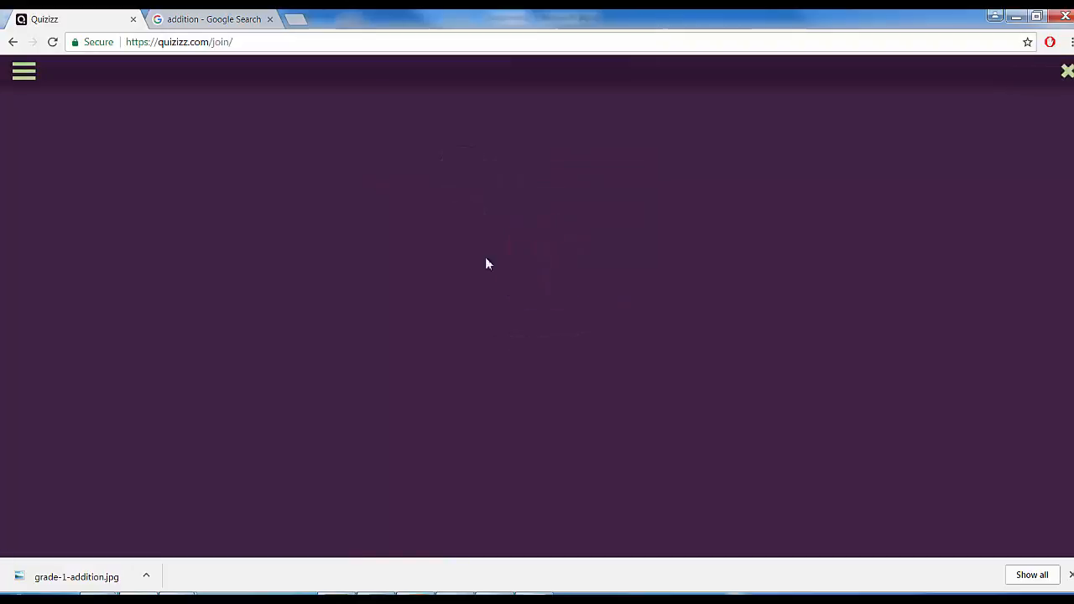
pyautogui.click(522, 342)
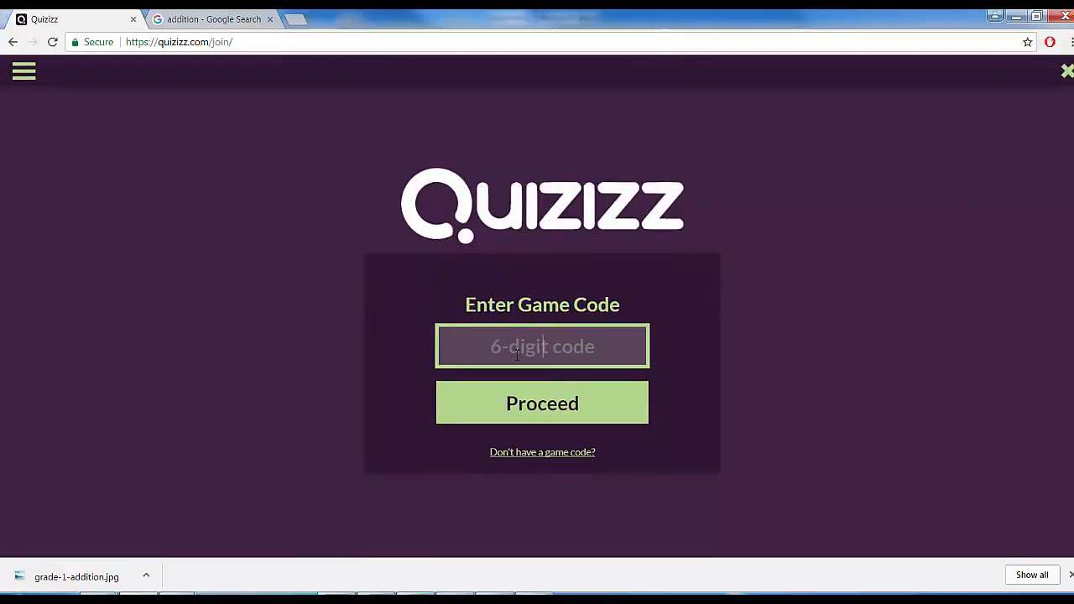
pyautogui.hotkey('ctrl', 'v')
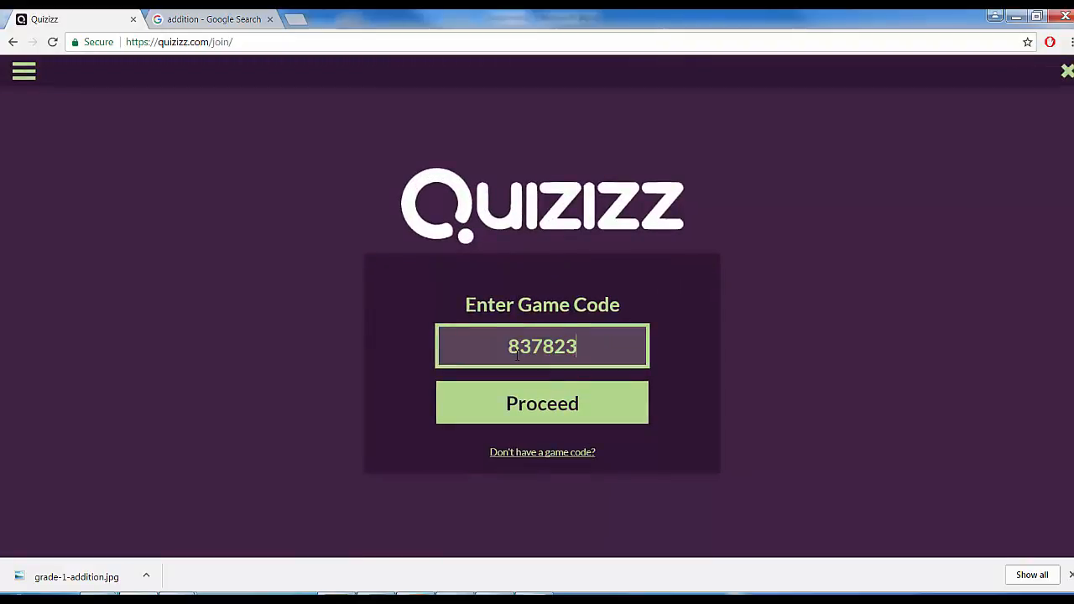
pyautogui.click(562, 406)
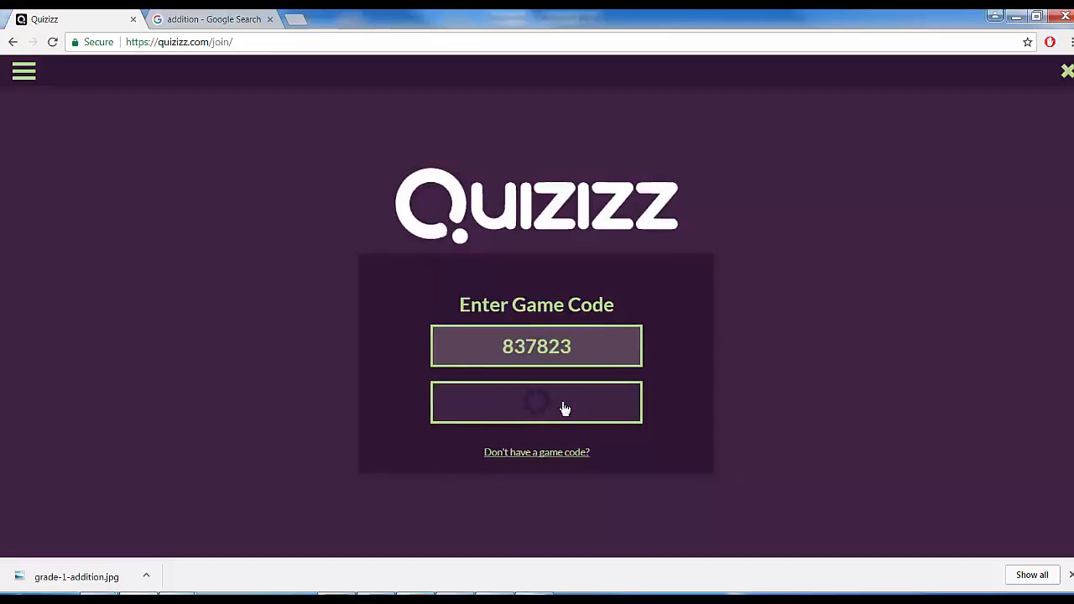
# Enter the player's name and join the homework game
pyautogui.click(549, 354)
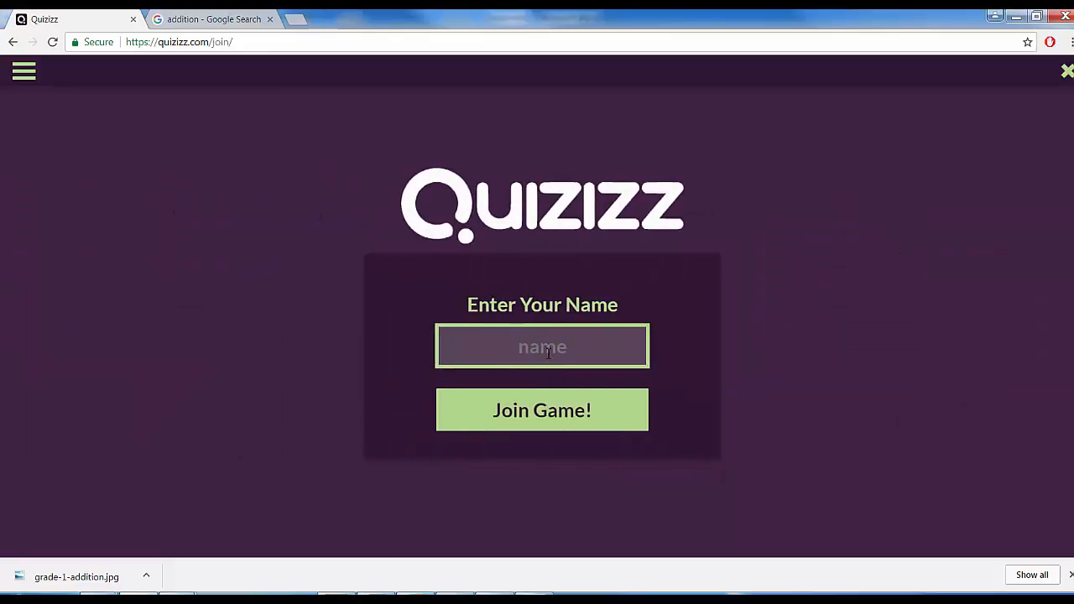
pyautogui.write('DAN')
pyautogui.click(540, 410)
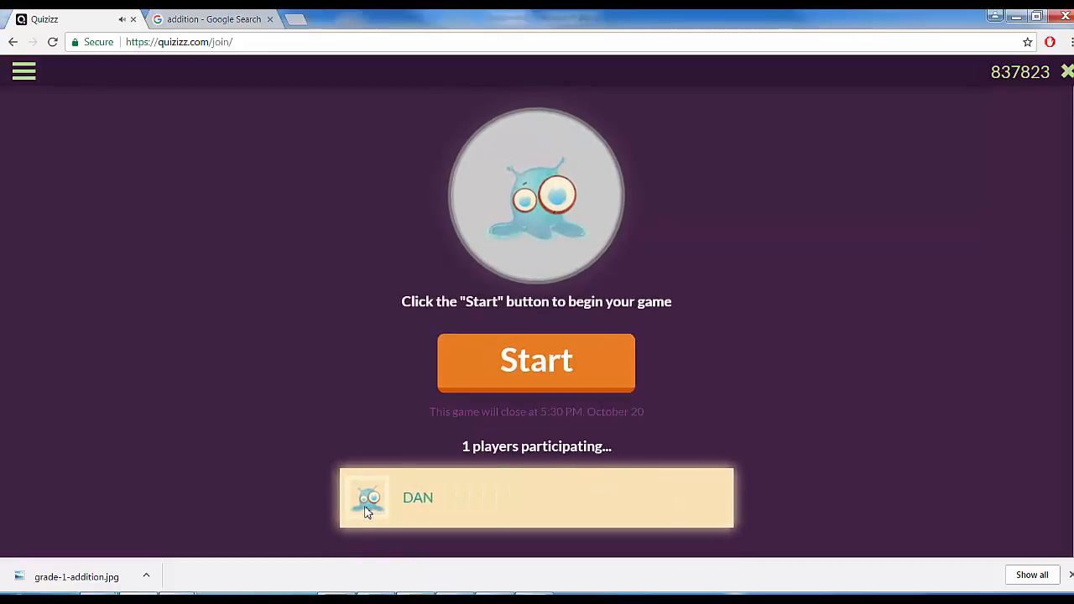
# Start the game and answer 9+8= with 17 and 5+7= with 2
pyautogui.click(532, 382)
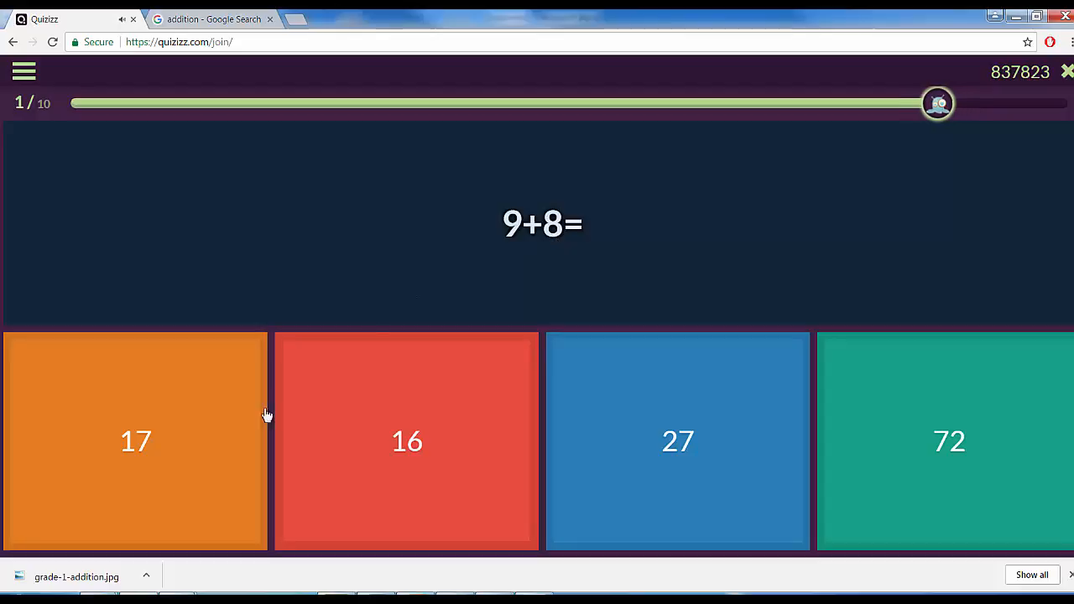
pyautogui.click(134, 449)
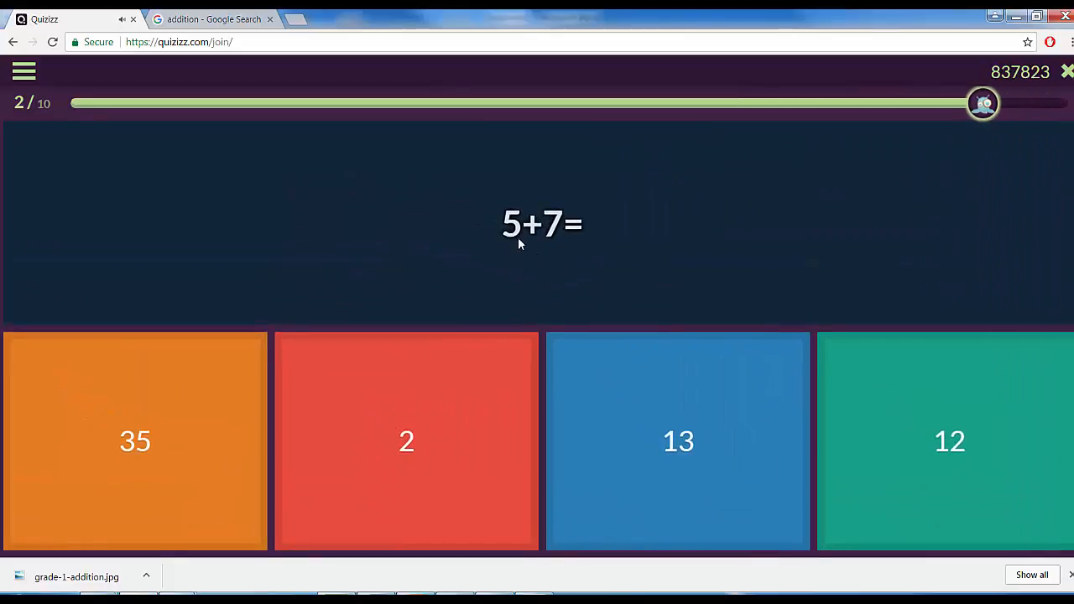
pyautogui.click(406, 451)
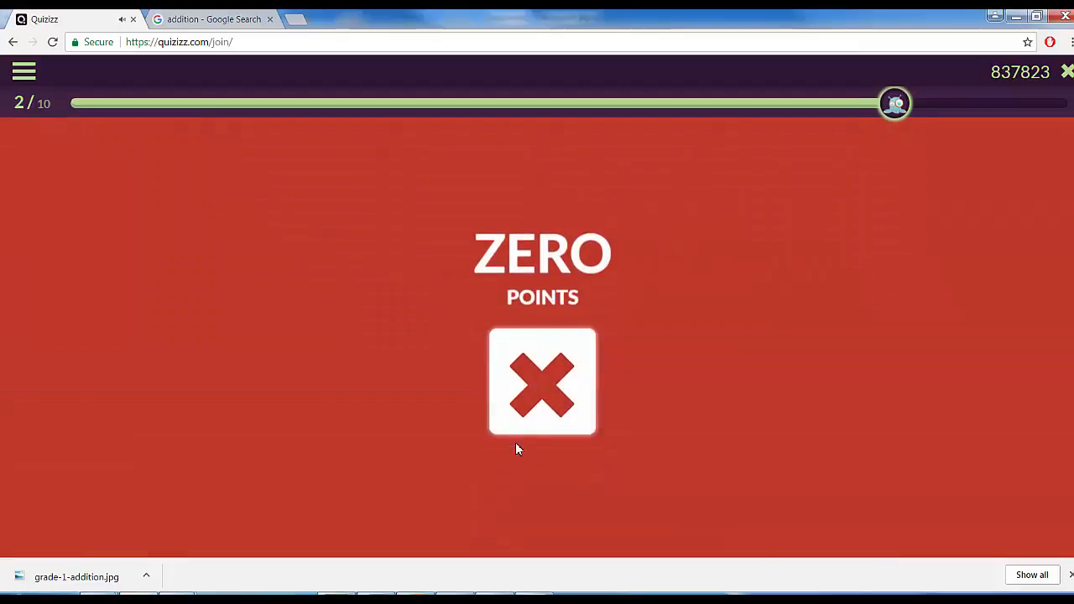